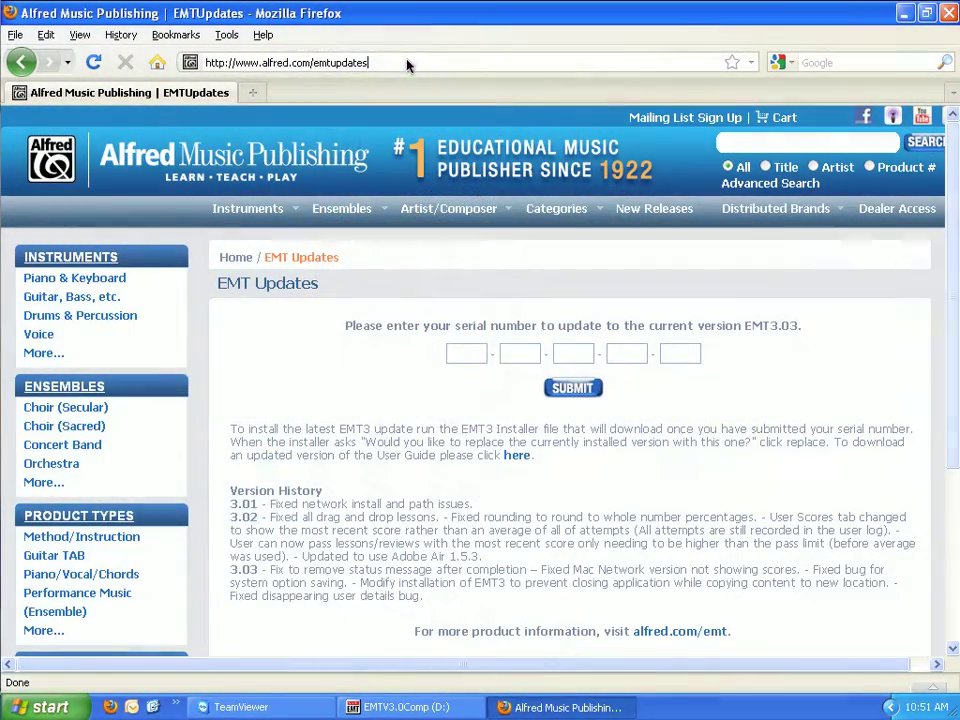
# Select the EMT Updates page address and start entering the serial number in the first box.
pyautogui.moveTo(205, 62); pyautogui.dragTo(379, 64)
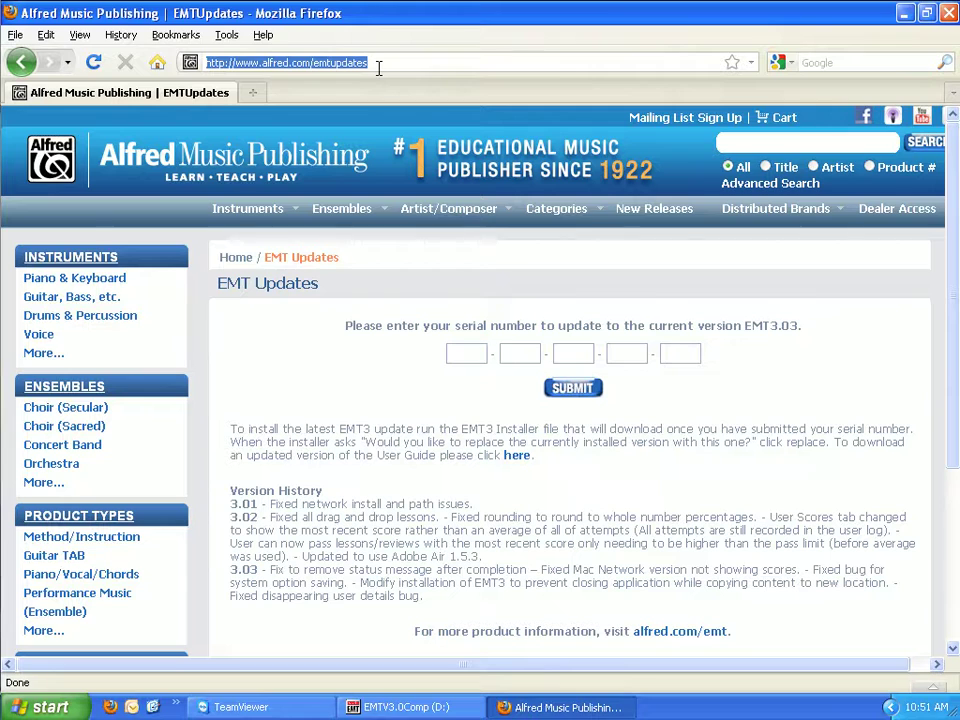
pyautogui.click(453, 353)
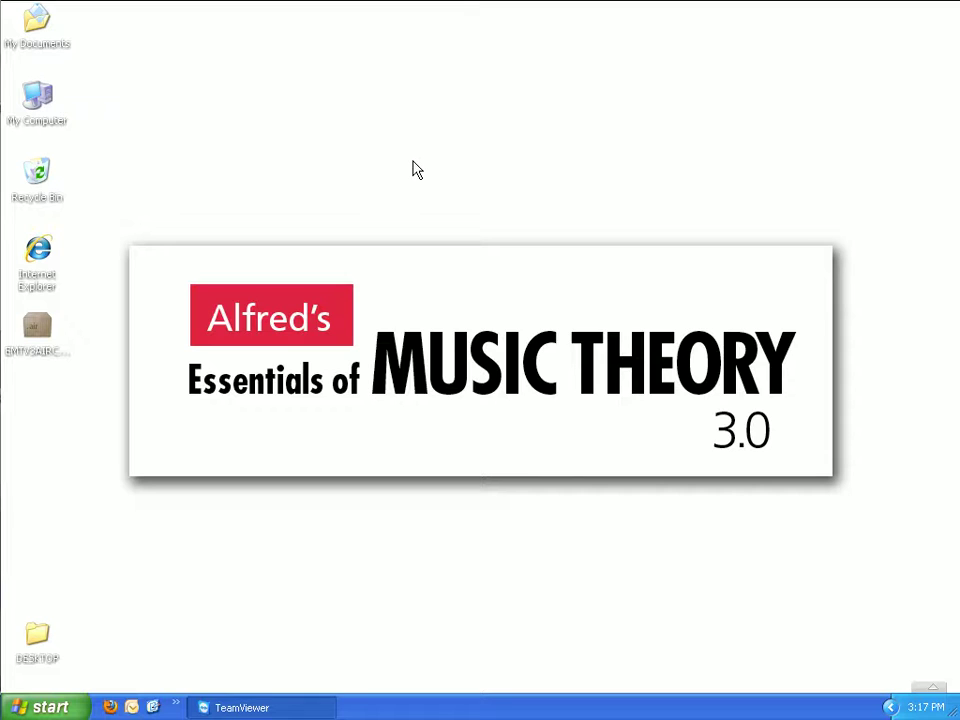
# Open My Computer and start mapping a network drive from the Tools menu.
pyautogui.doubleClick(37, 93)
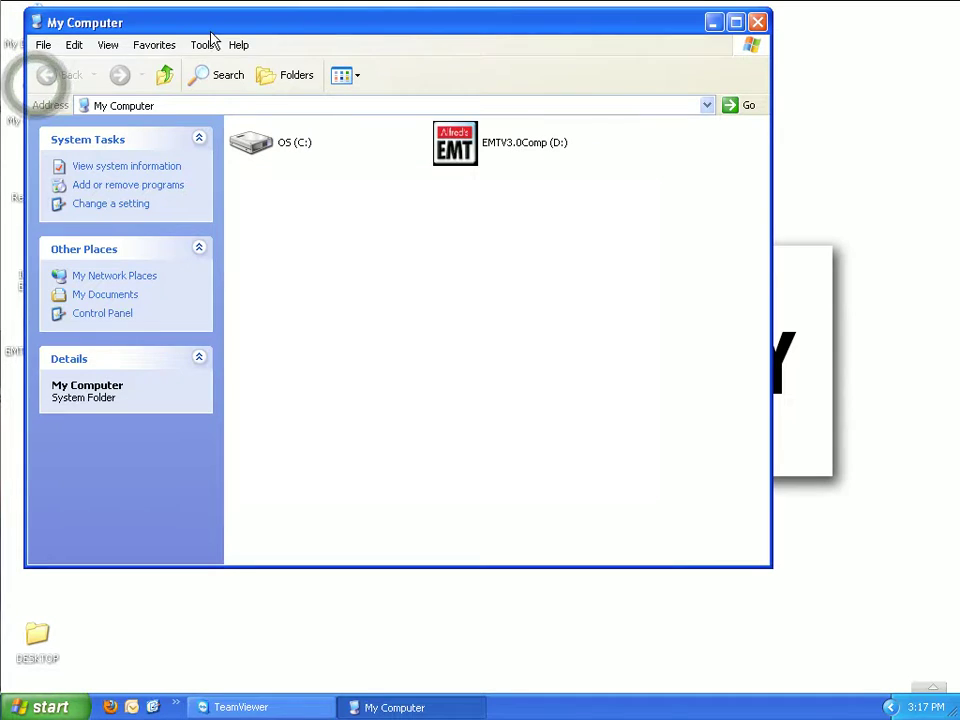
pyautogui.click(204, 46)
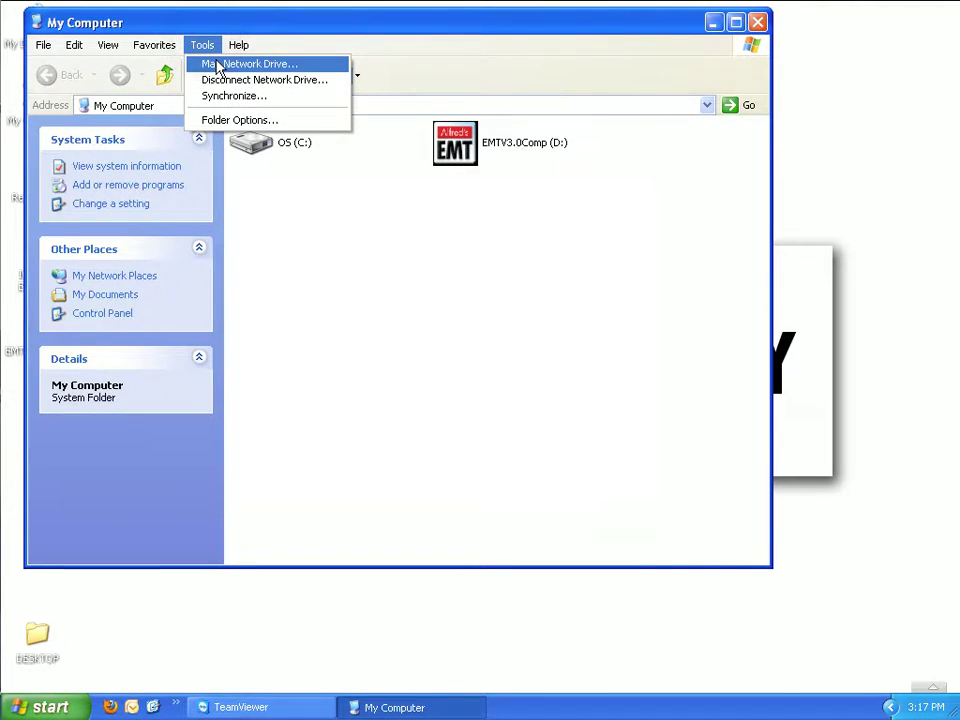
pyautogui.click(216, 66)
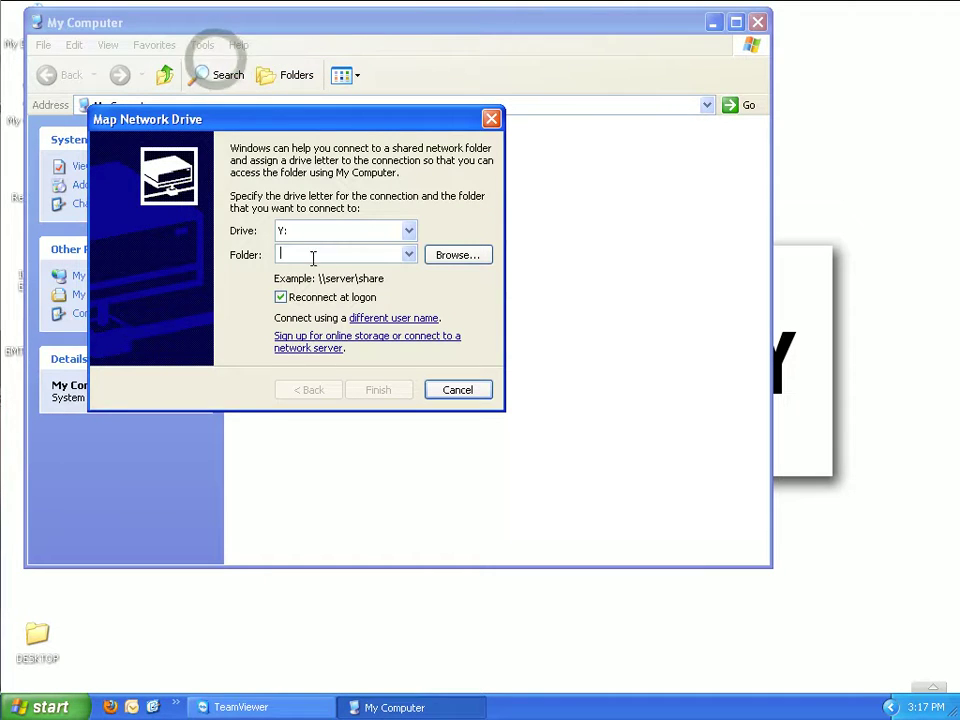
# Map the network computer's shared folder as drive T: and close the drive's window.
pyautogui.click(407, 235)
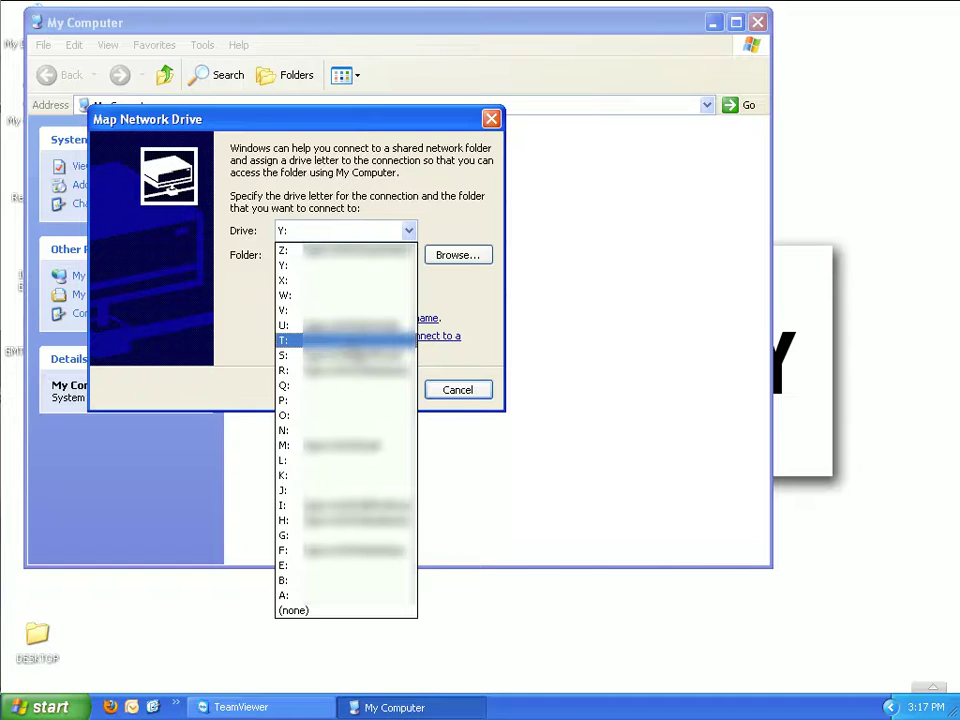
pyautogui.click(400, 340)
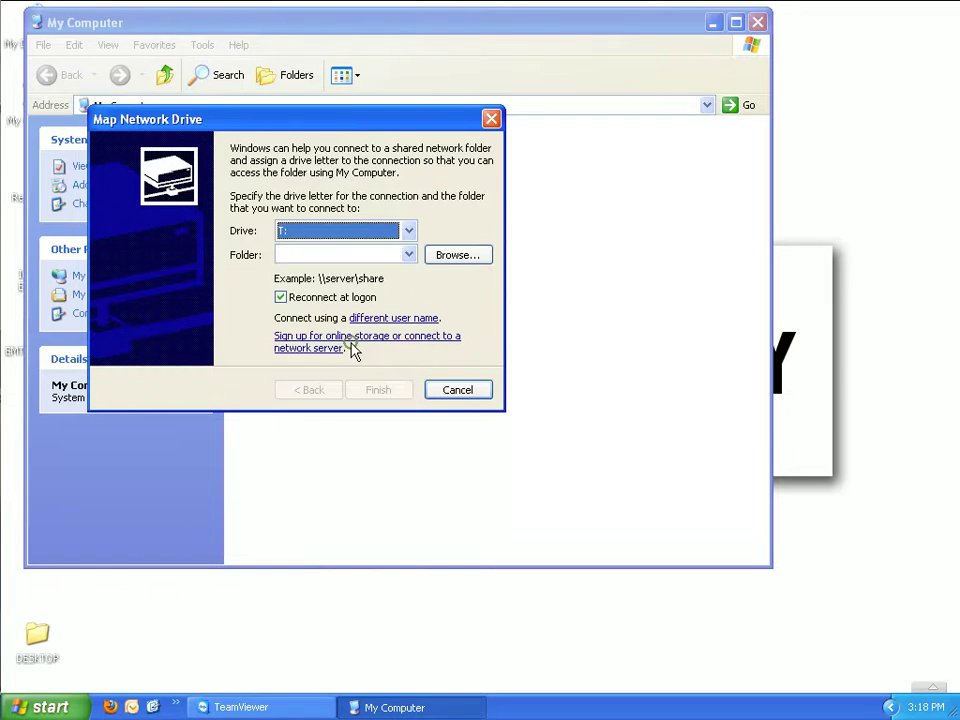
pyautogui.click(460, 255)
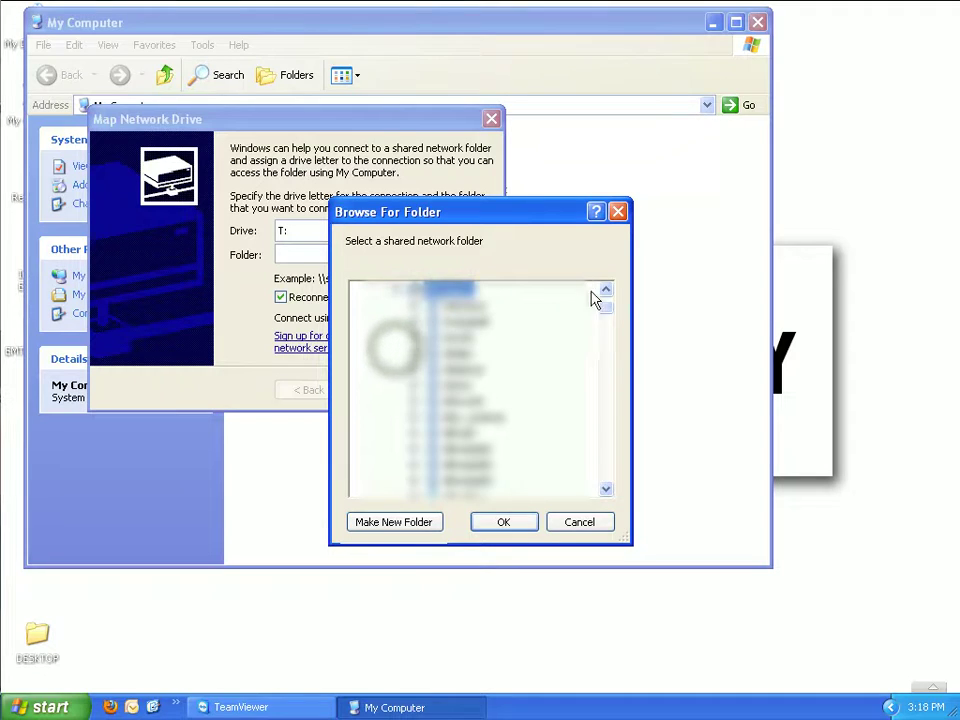
pyautogui.click(605, 490)
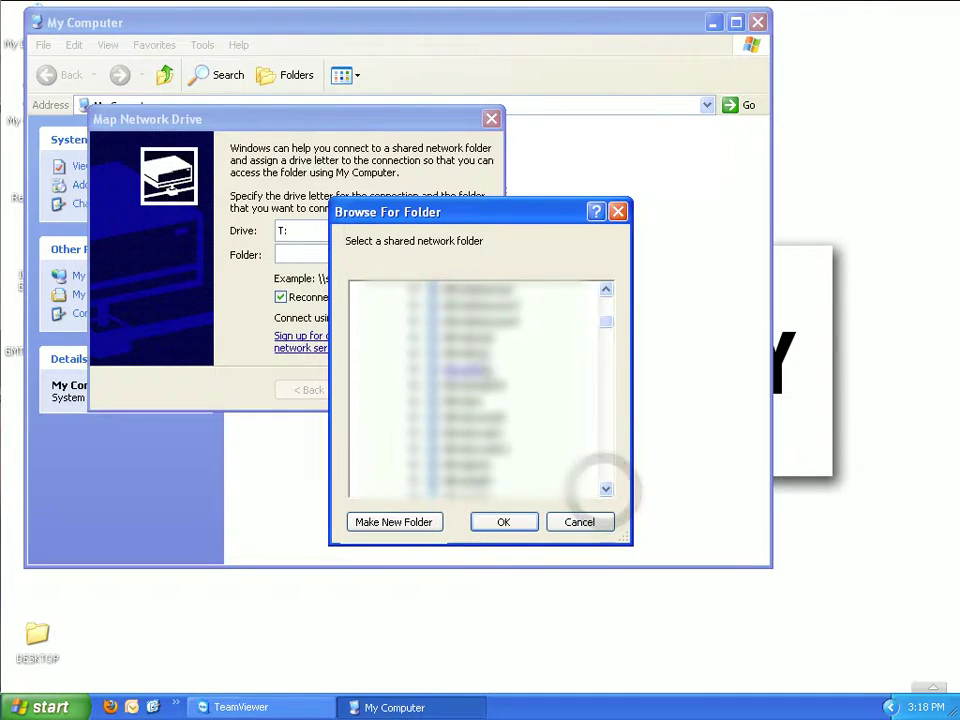
pyautogui.doubleClick(450, 308)
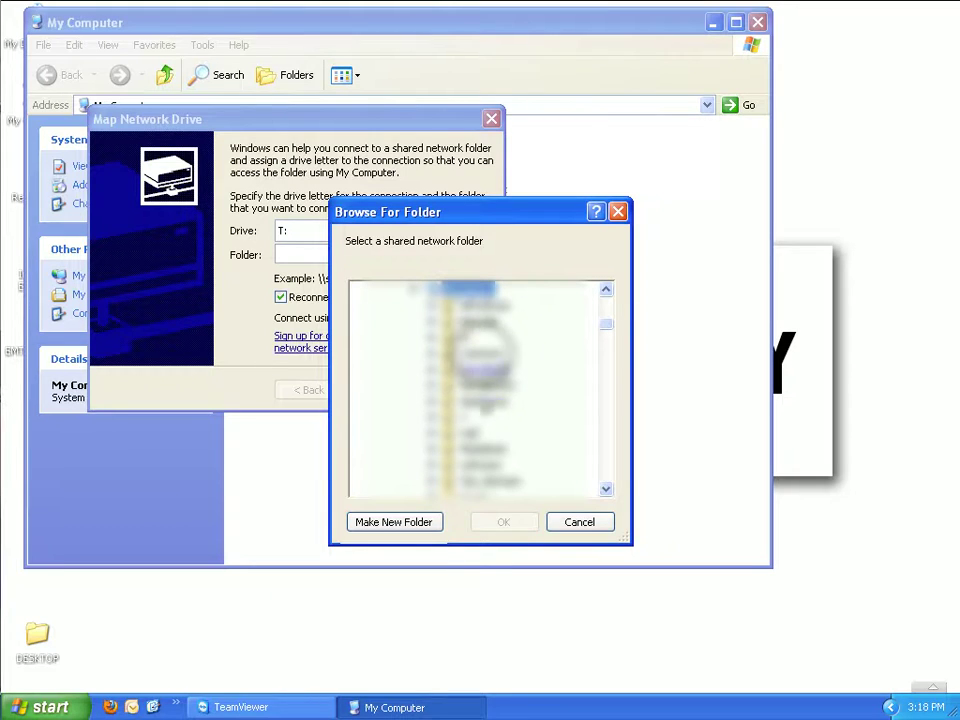
pyautogui.click(606, 489)
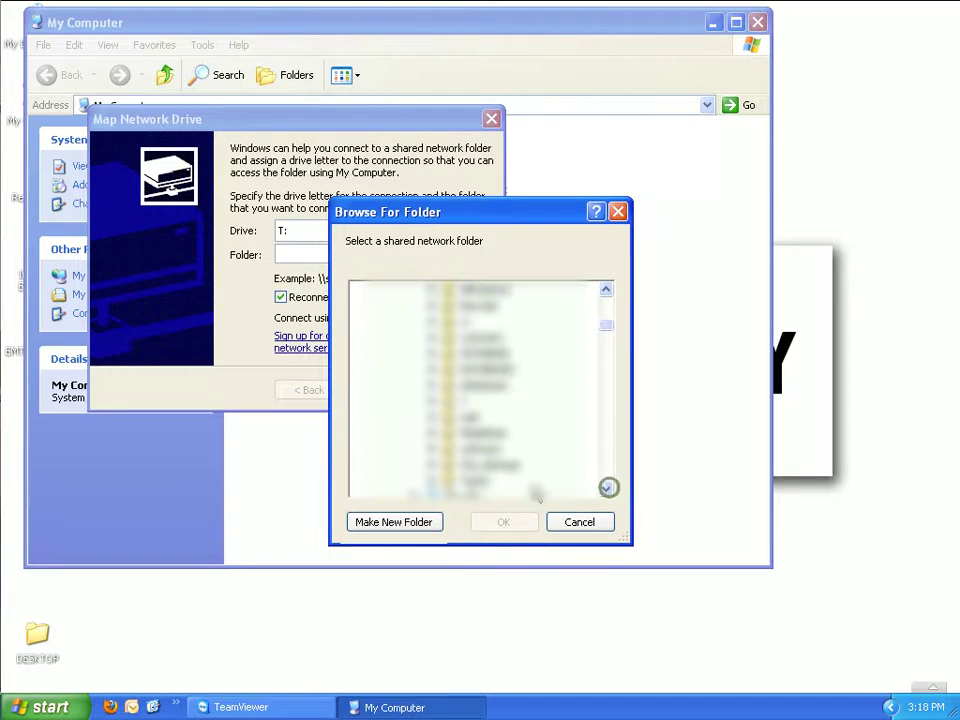
pyautogui.click(478, 484)
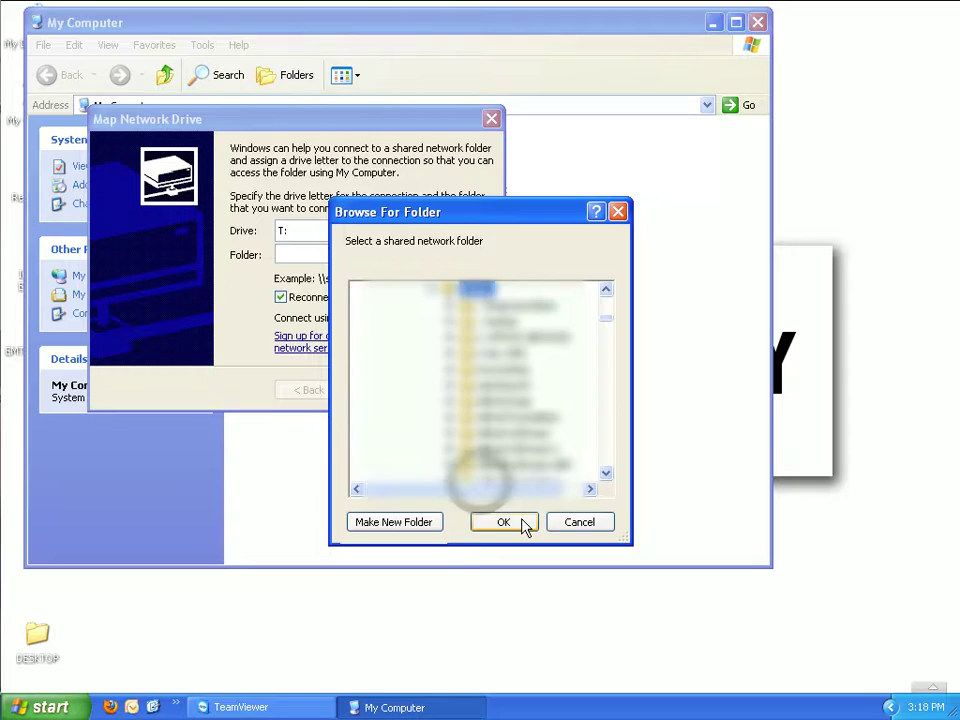
pyautogui.click(505, 522)
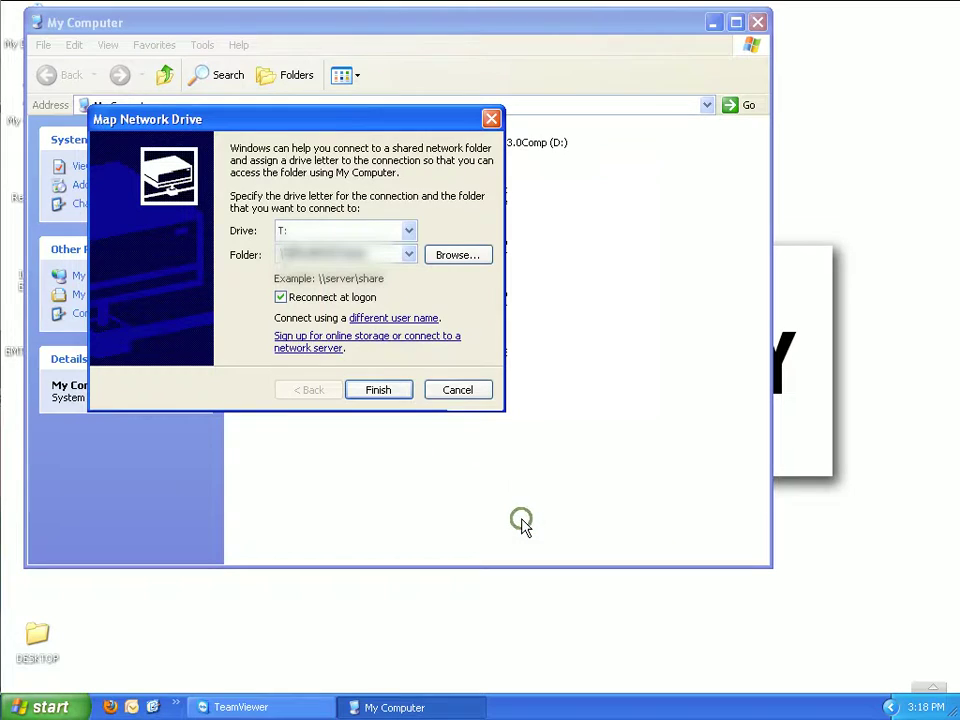
pyautogui.click(380, 391)
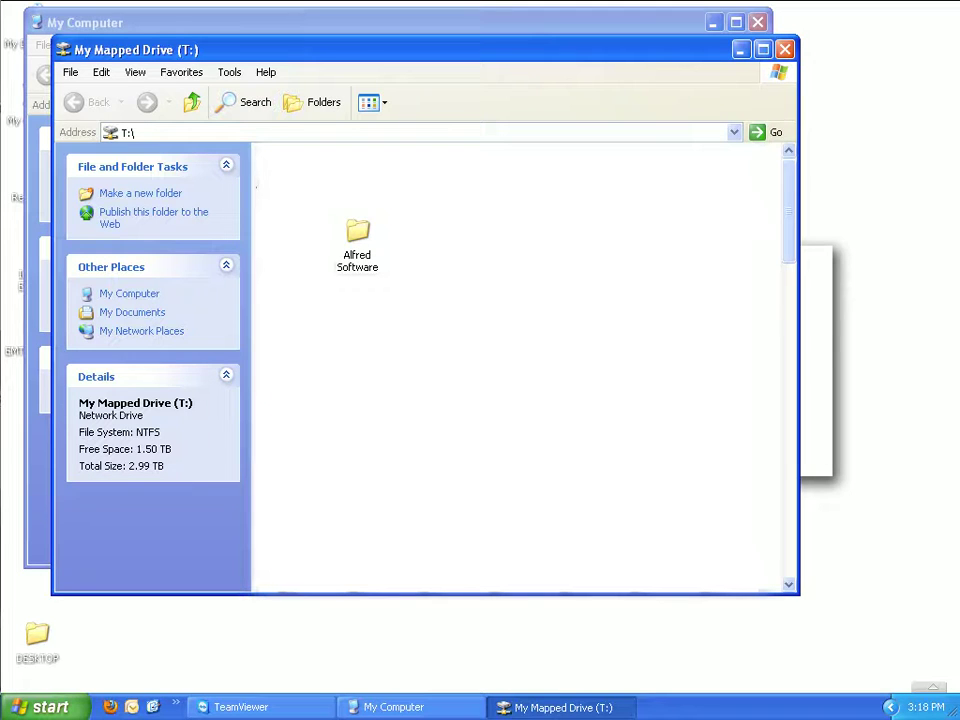
pyautogui.click(785, 49)
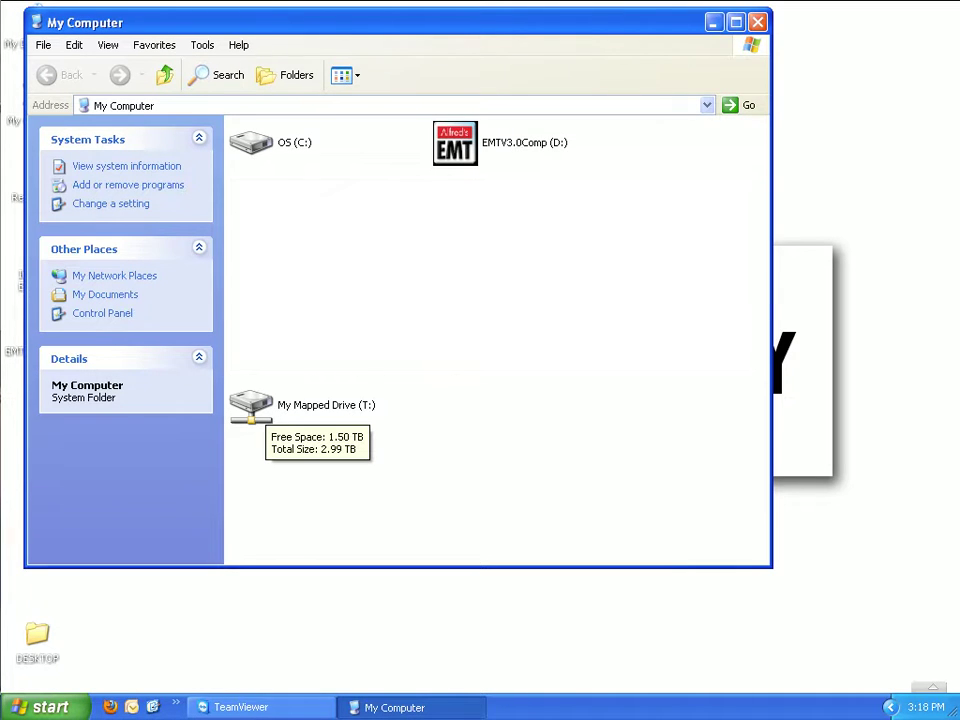
# Close the My Computer and EMTV3.0Comp (D:) windows, then launch the EMTV3AIRComplete installer.
pyautogui.click(758, 21)
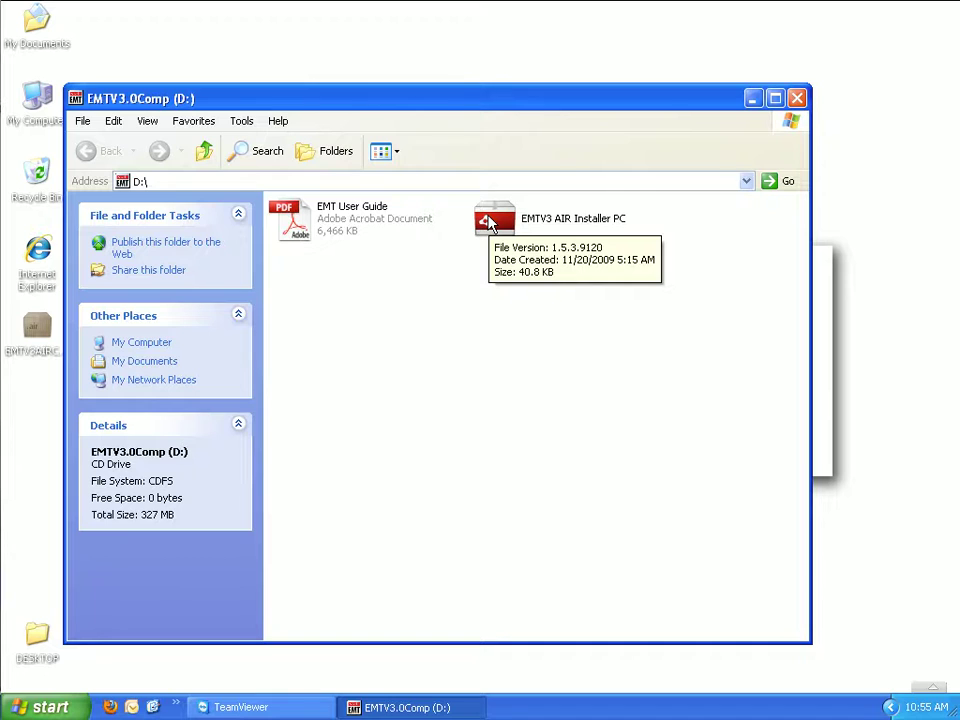
pyautogui.click(797, 98)
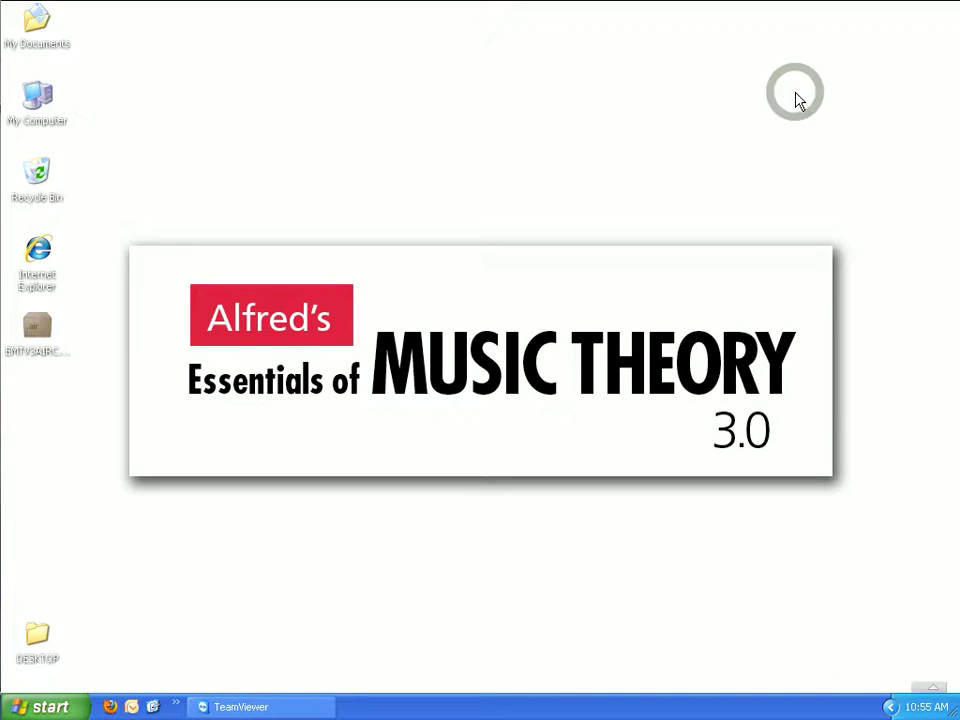
pyautogui.doubleClick(40, 330)
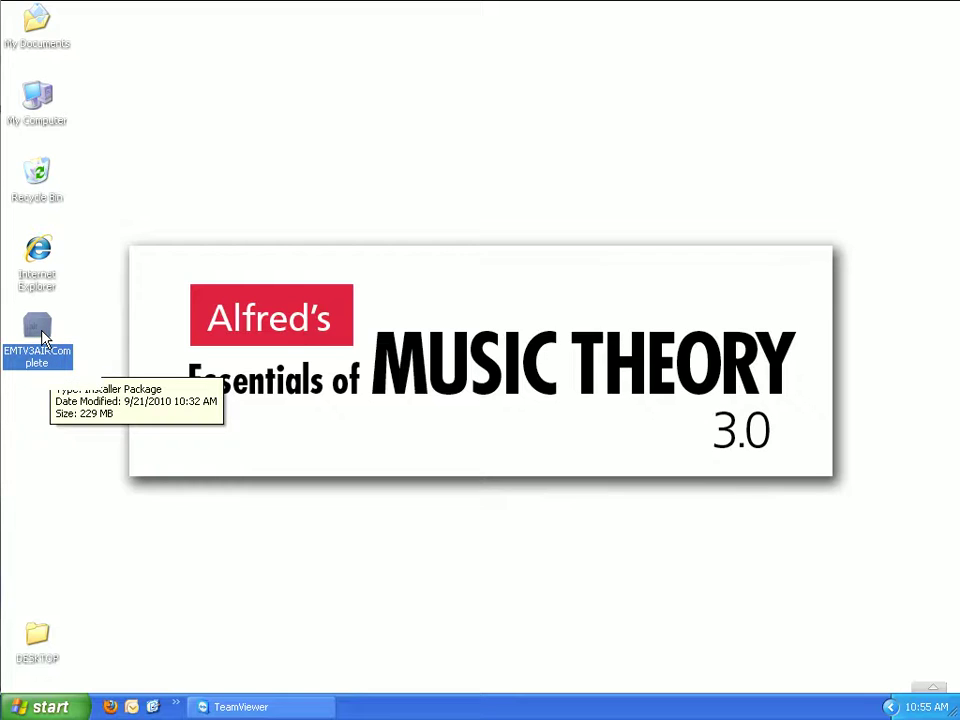
# Launch the EMTV3AIRComplete package, move its dialog higher, and confirm installing Essentials of Music Theory Version 3.
pyautogui.doubleClick(42, 337)
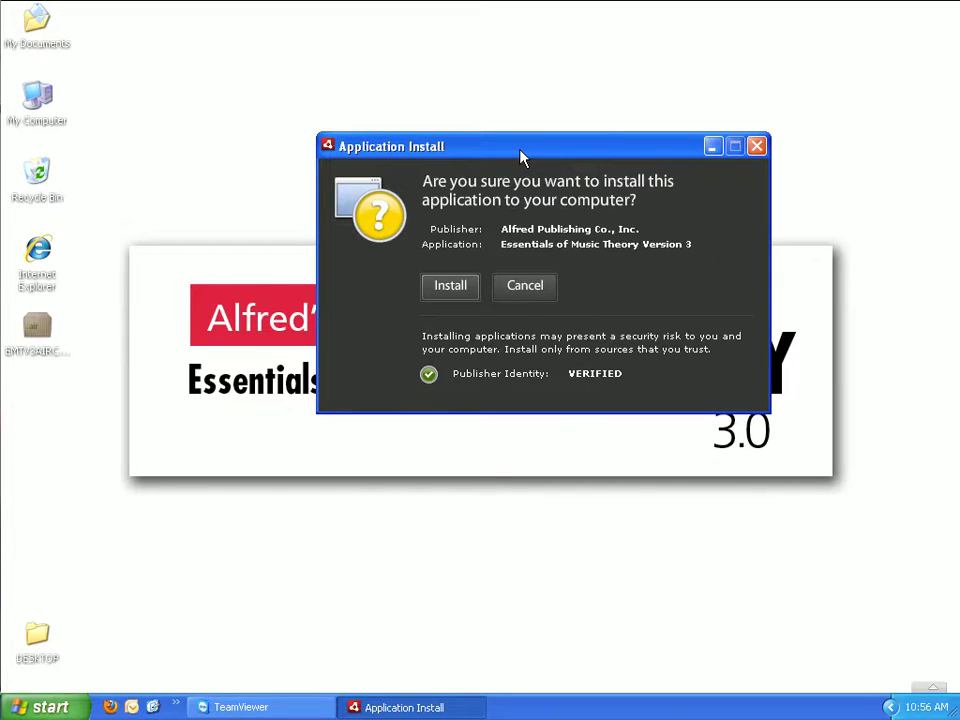
pyautogui.moveTo(520, 155); pyautogui.dragTo(492, 67)
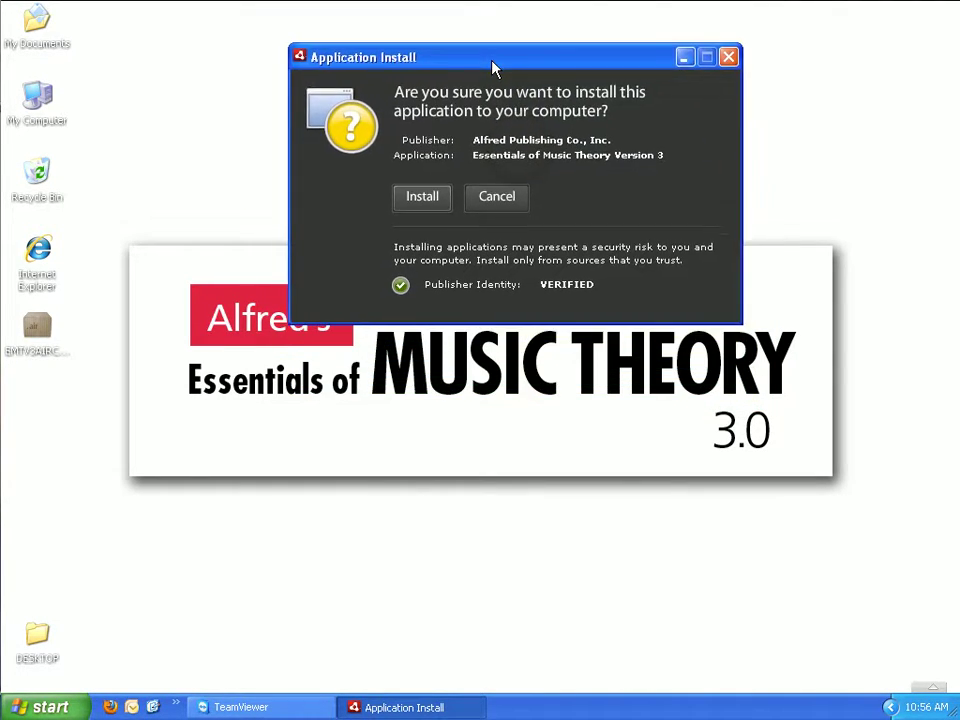
pyautogui.click(422, 198)
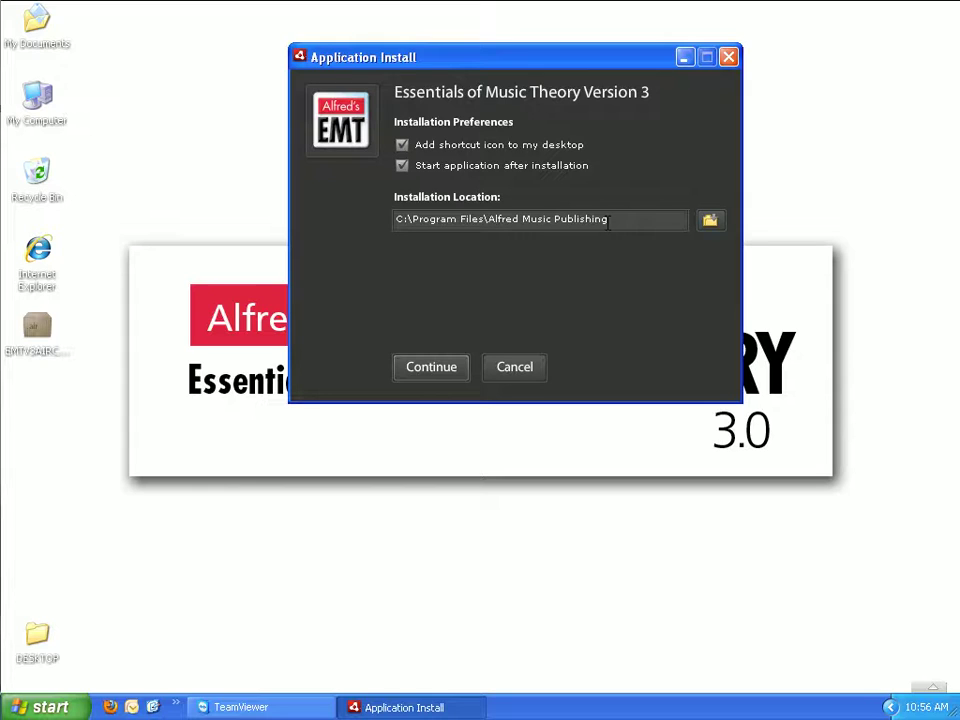
pyautogui.click(44, 102)
# Set the installation location to T:\Alfred Software and start the installation.
pyautogui.doubleClick(44, 102)
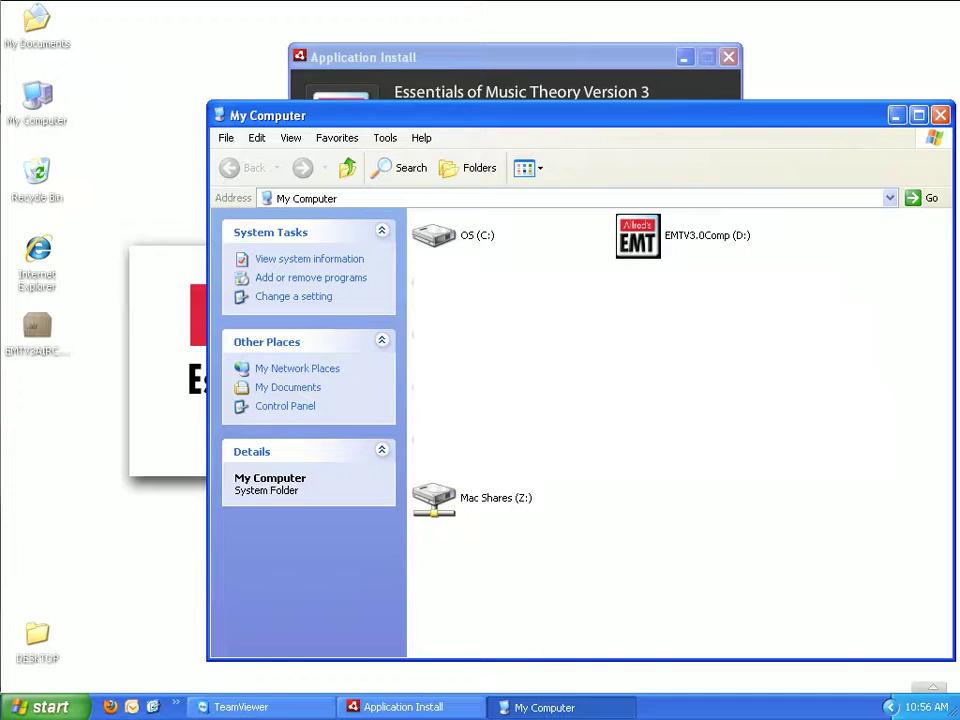
pyautogui.click(941, 117)
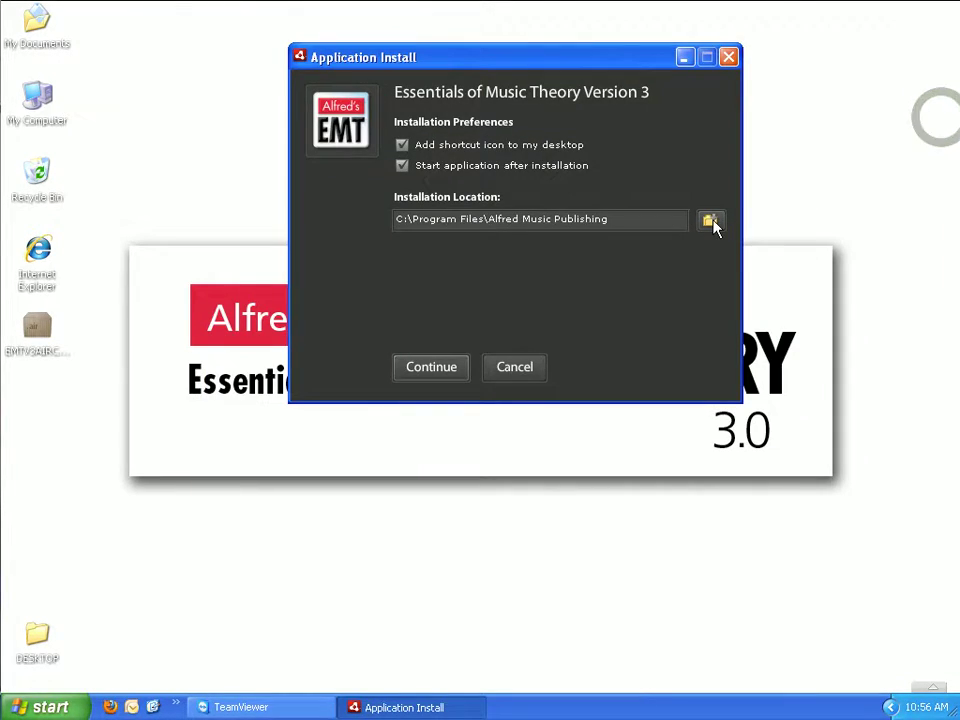
pyautogui.click(712, 221)
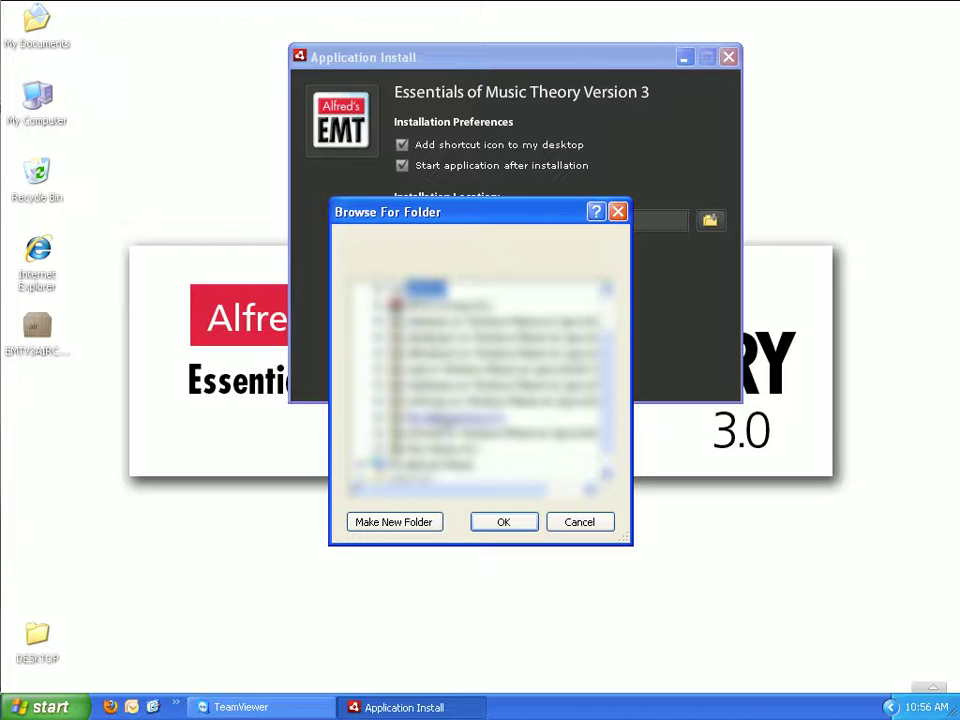
pyautogui.click(440, 416)
pyautogui.doubleClick(438, 414)
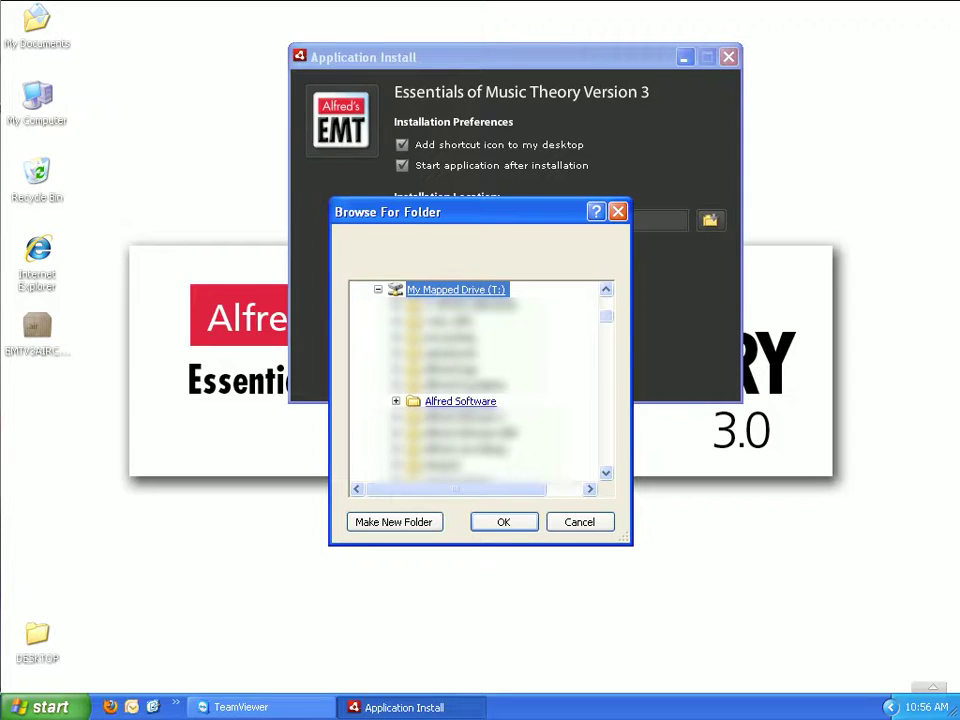
pyautogui.click(460, 401)
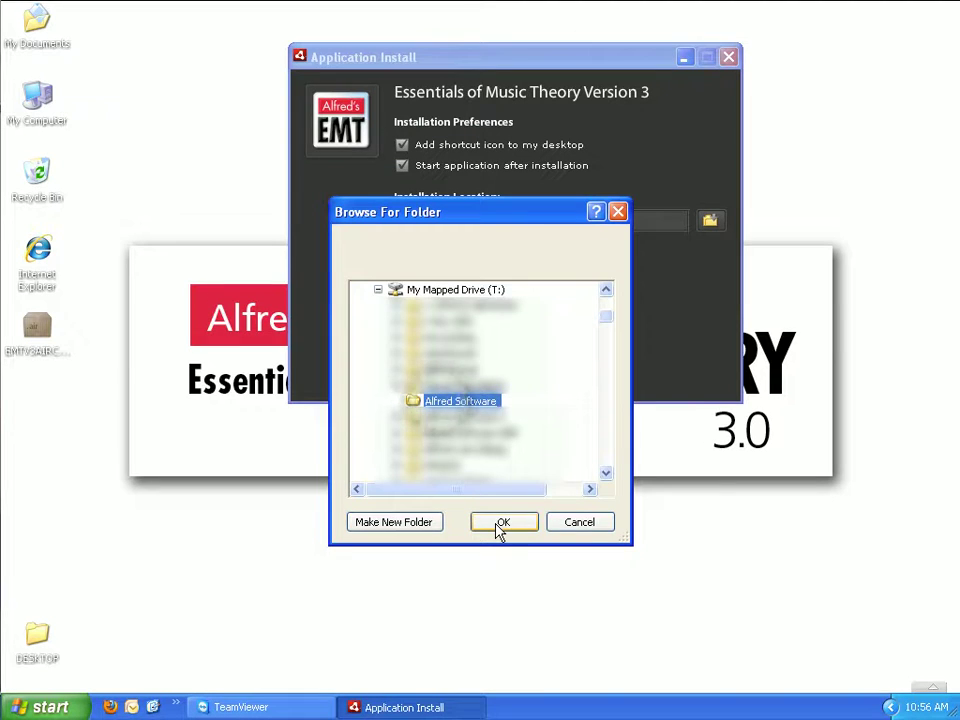
pyautogui.click(501, 524)
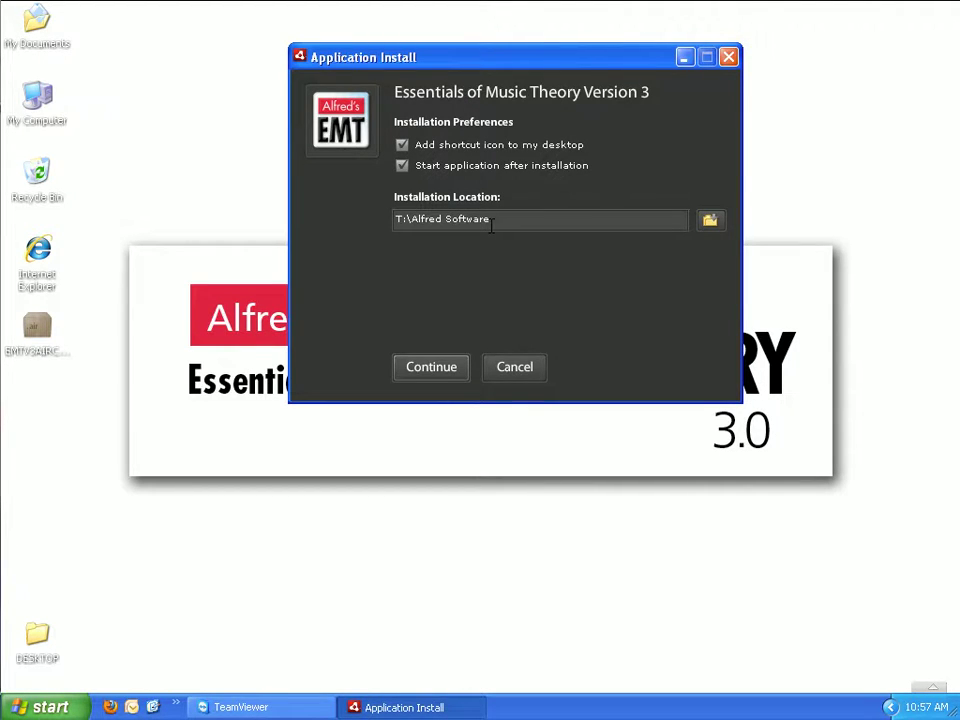
pyautogui.click(431, 367)
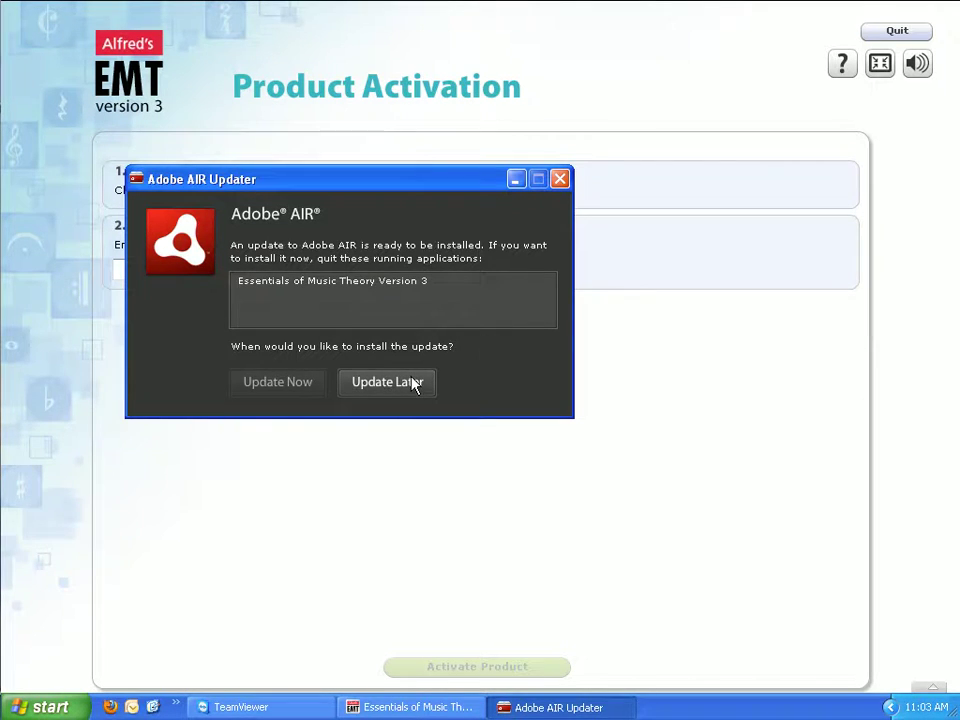
# Choose Update Later to postpone the Adobe AIR update.
pyautogui.click(388, 382)
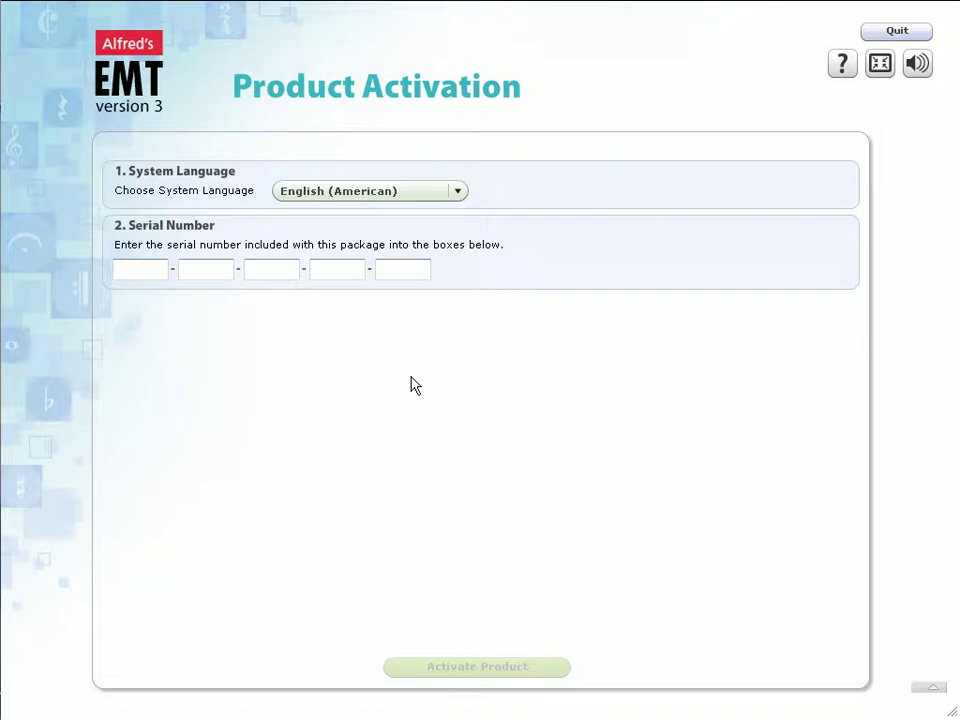
# Enter the Network Version serial number across the five serial-number boxes.
pyautogui.click(149, 267)
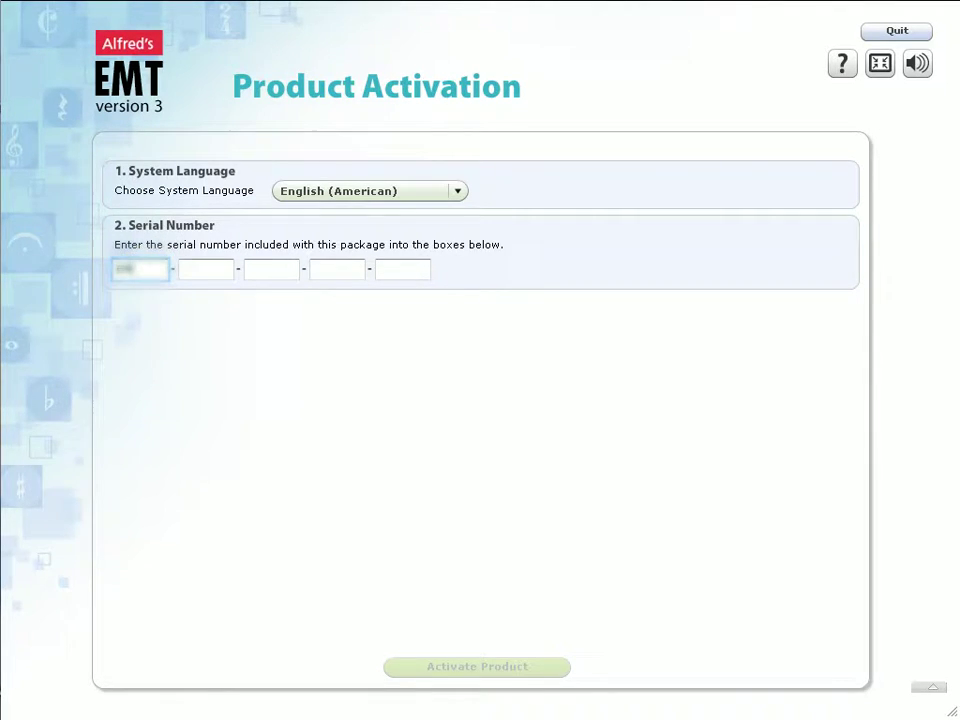
pyautogui.press('Tab')
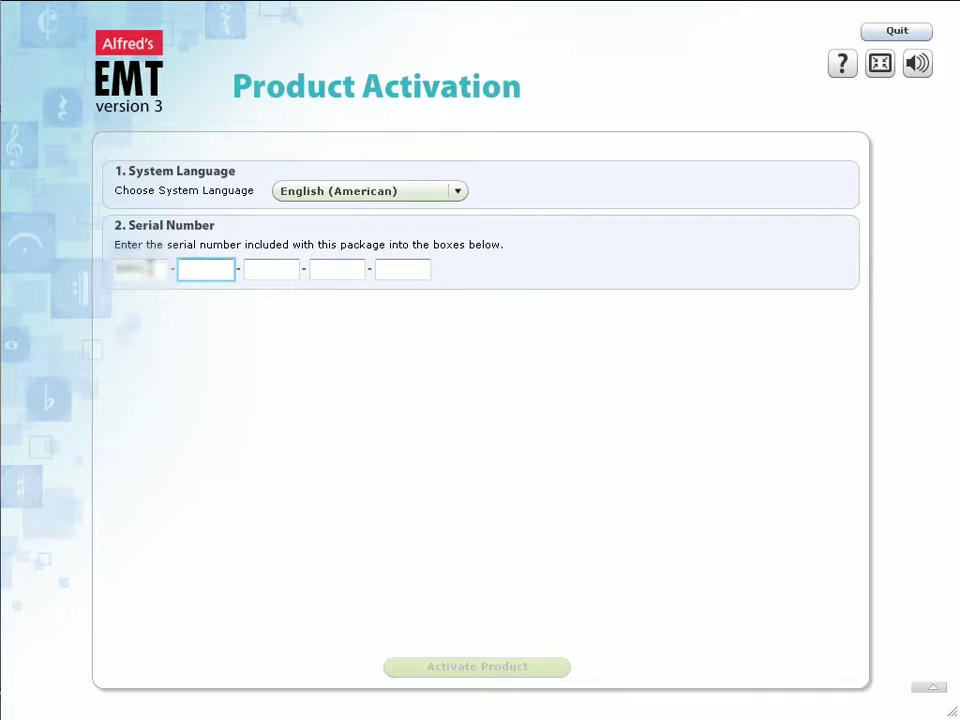
pyautogui.press('Tab')
pyautogui.press('Tab')
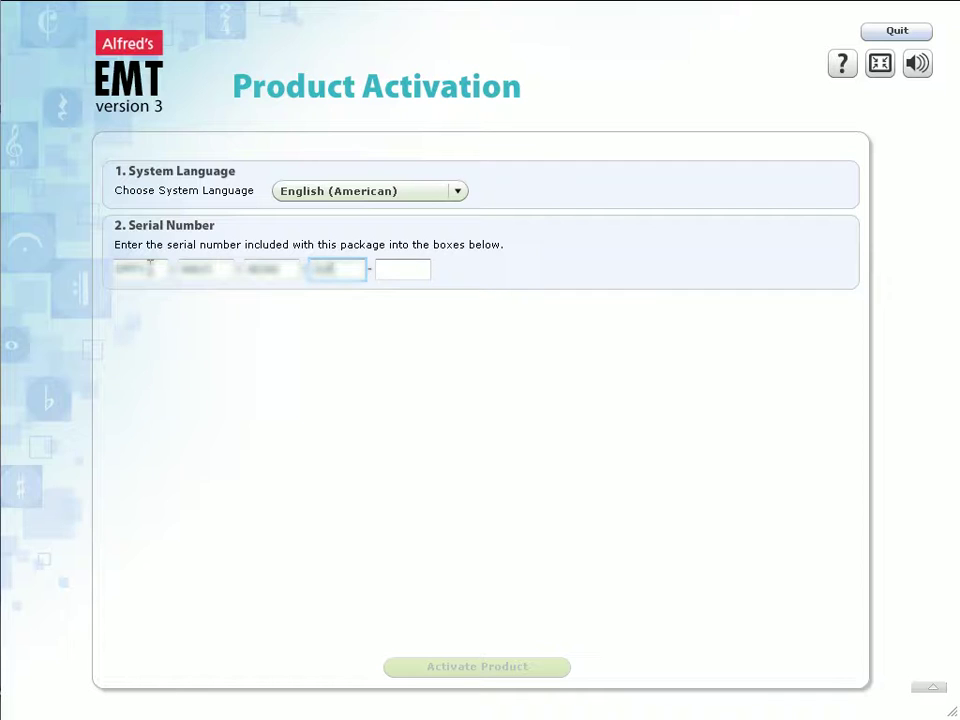
pyautogui.press('Tab')
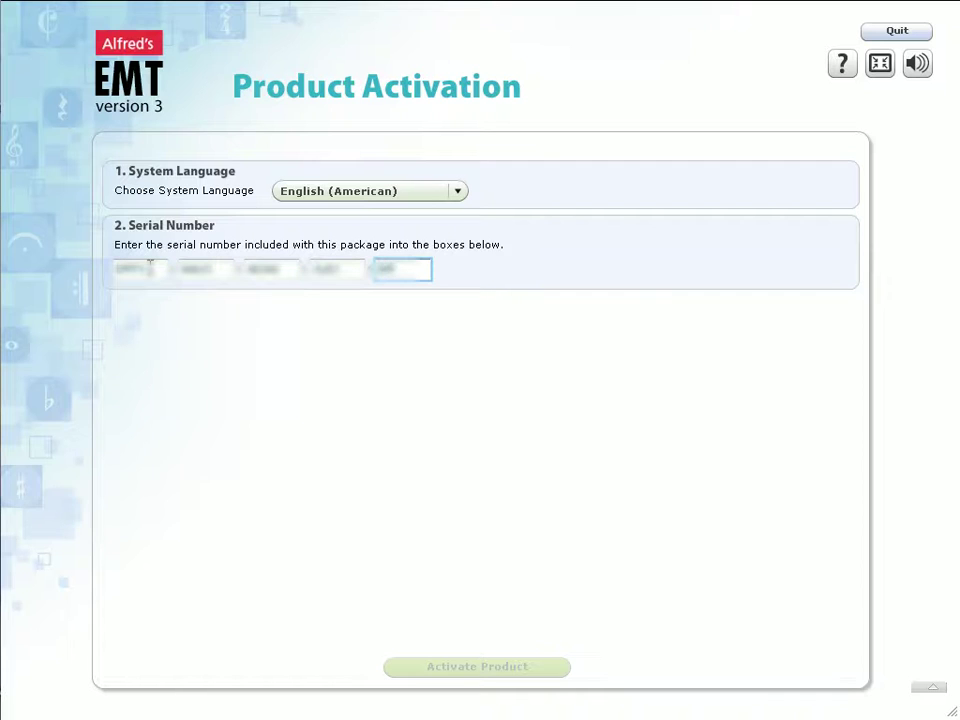
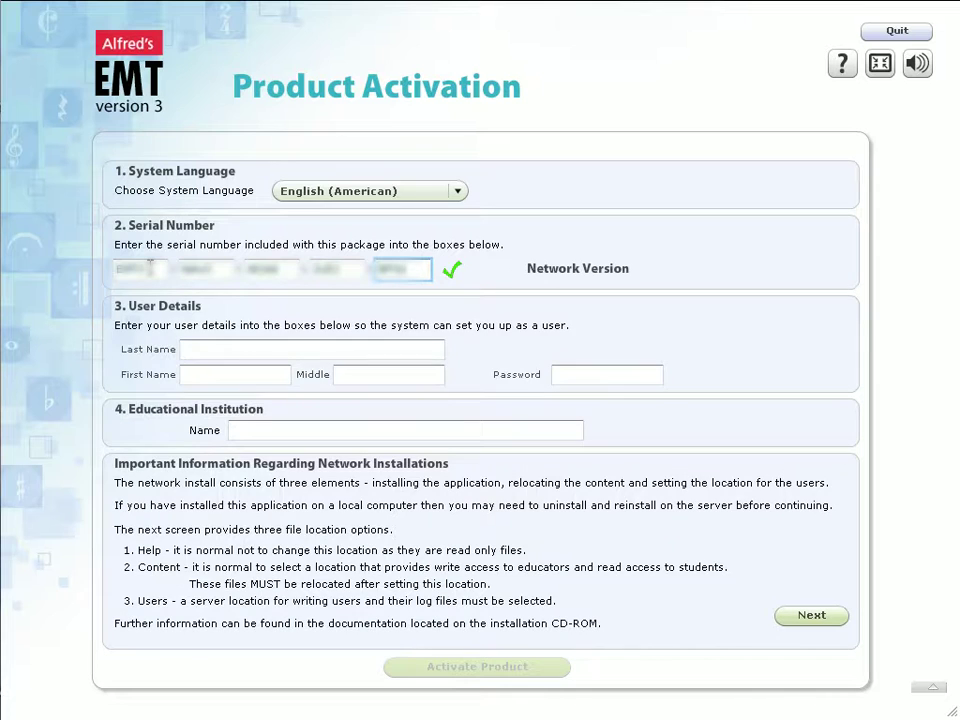
# Fill in the user's last, first and middle names, password, and institution 'Alfred Network Install', then continue.
pyautogui.click(194, 349)
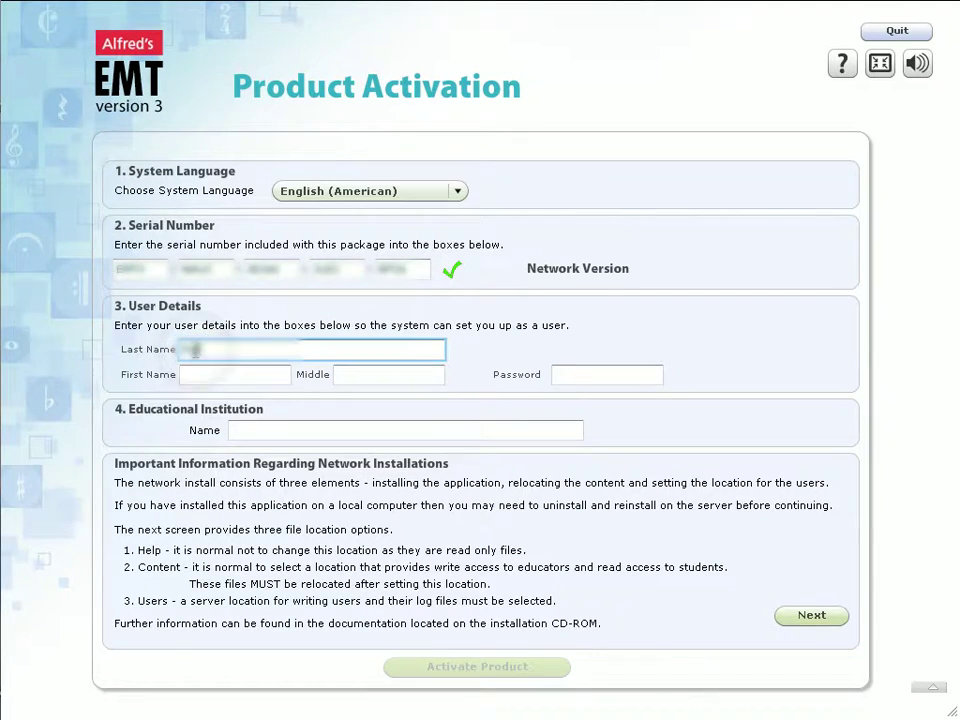
pyautogui.press('Tab')
pyautogui.press('Tab')
pyautogui.write('J')
pyautogui.press('Tab')
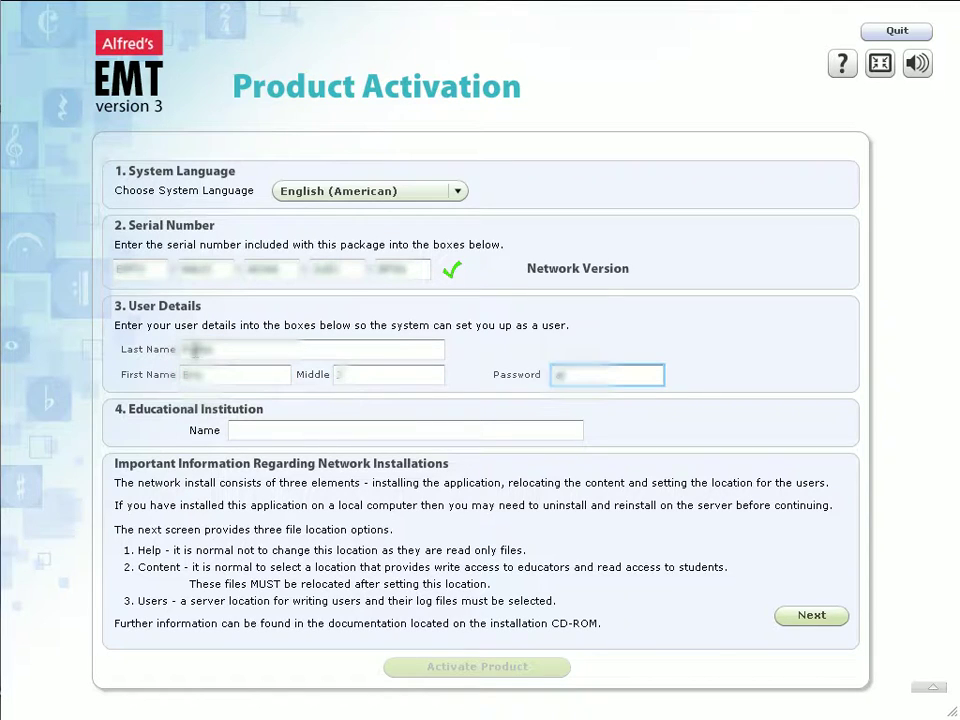
pyautogui.press('Tab')
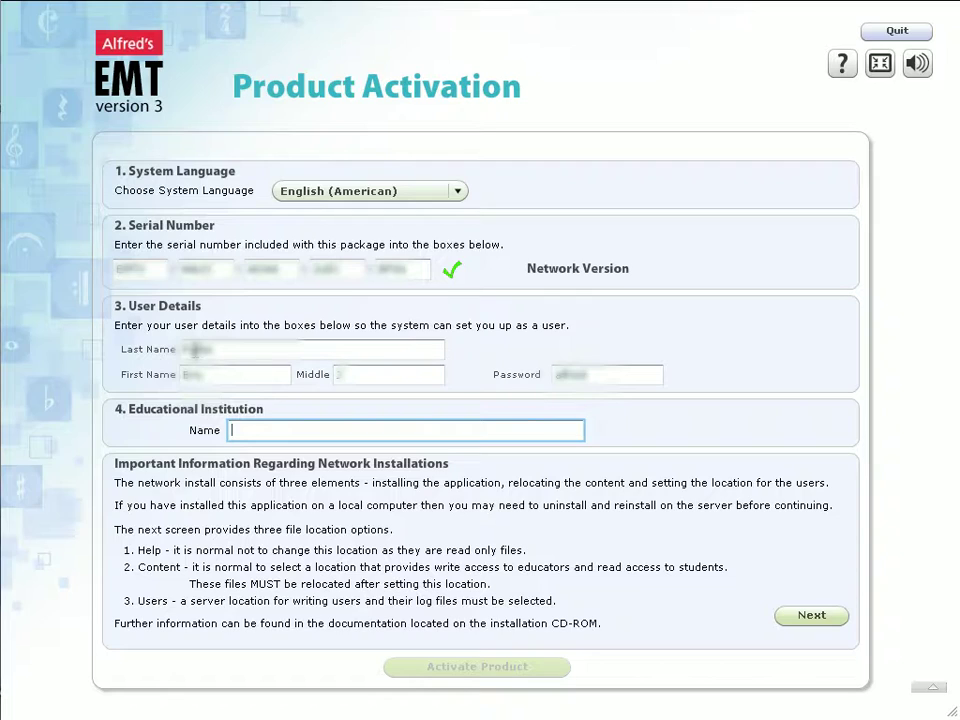
pyautogui.write('Alfred Network Instal')
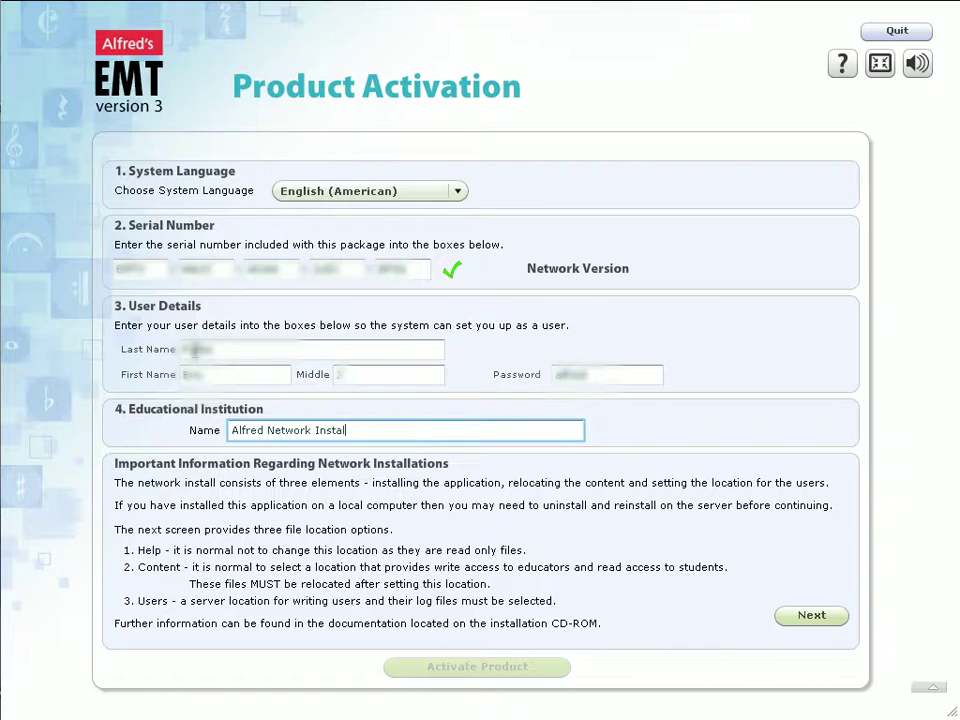
pyautogui.write('l')
pyautogui.click(803, 618)
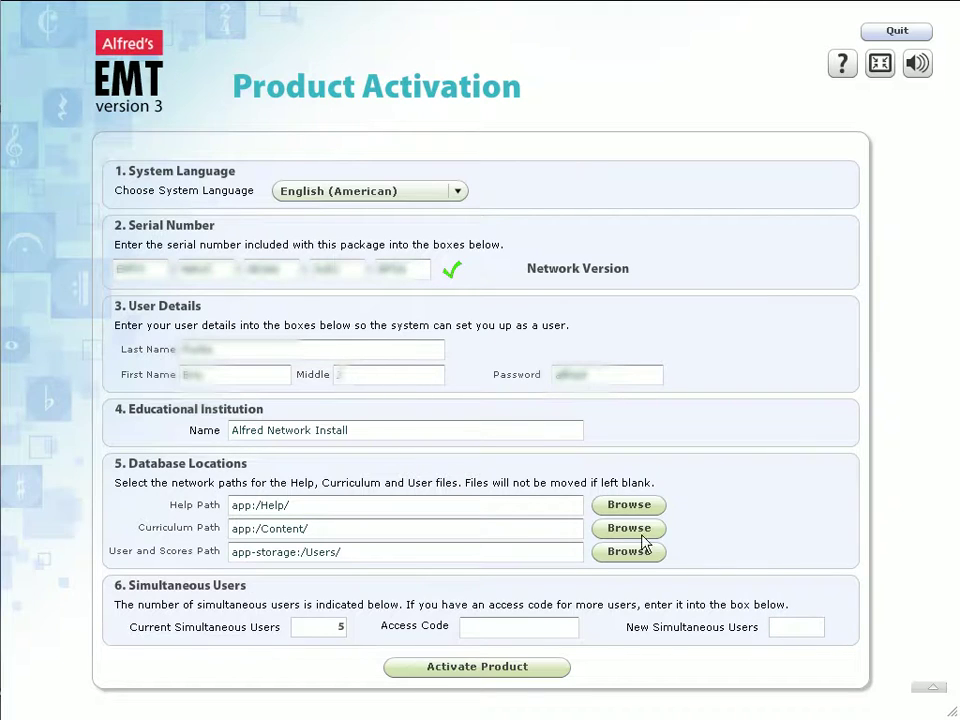
# Create a new Curriculum folder in T:\Alfred Software as the Curriculum Path and move the curriculum files there.
pyautogui.moveTo(297, 522)
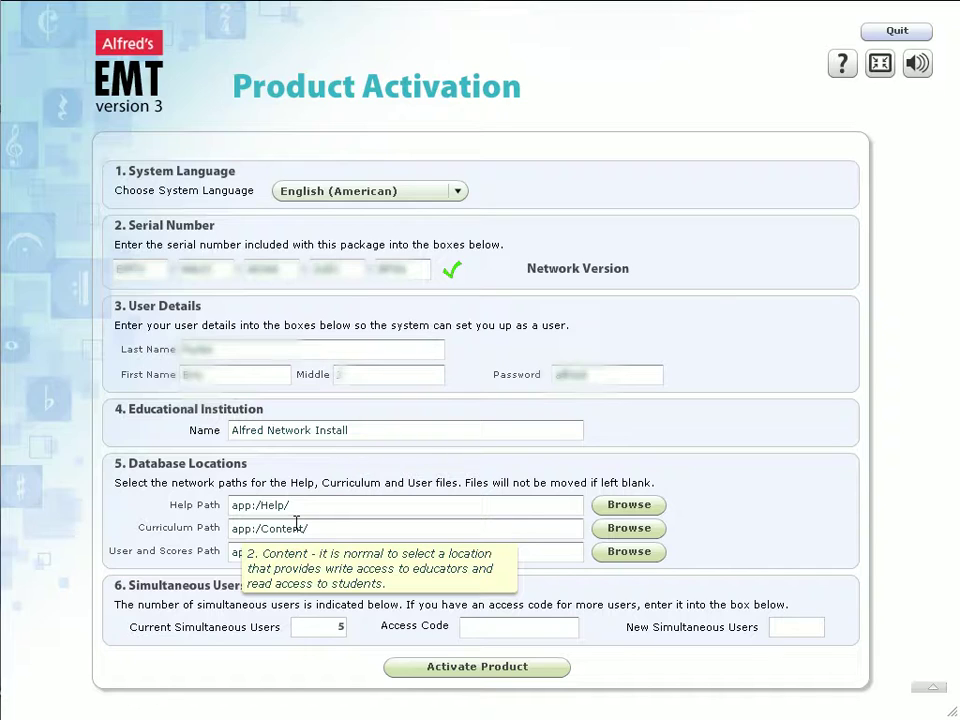
pyautogui.click(612, 548)
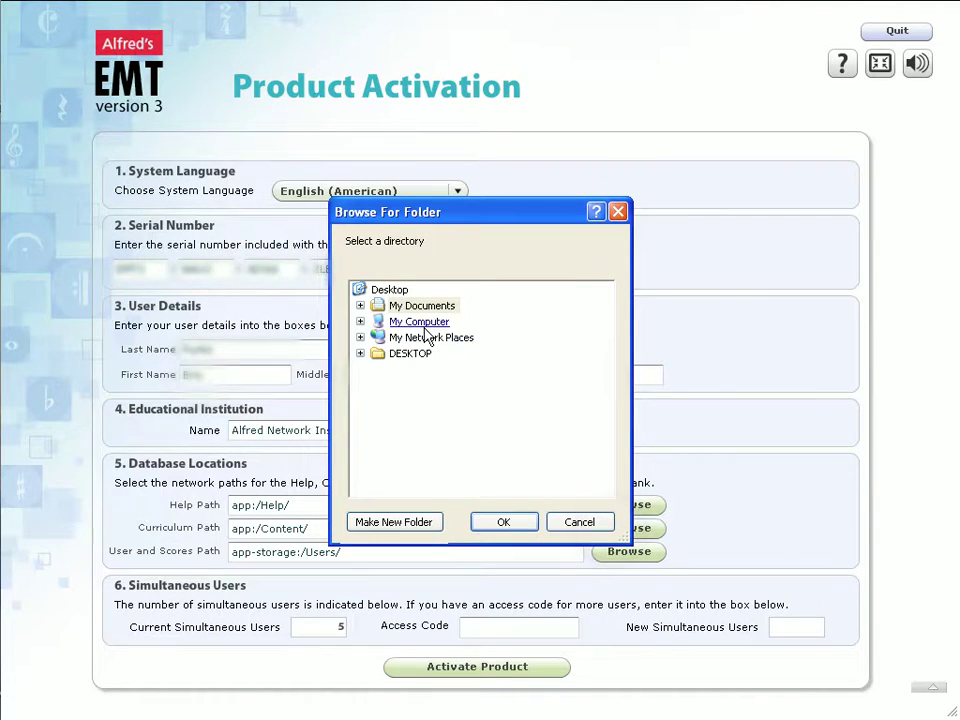
pyautogui.doubleClick(420, 322)
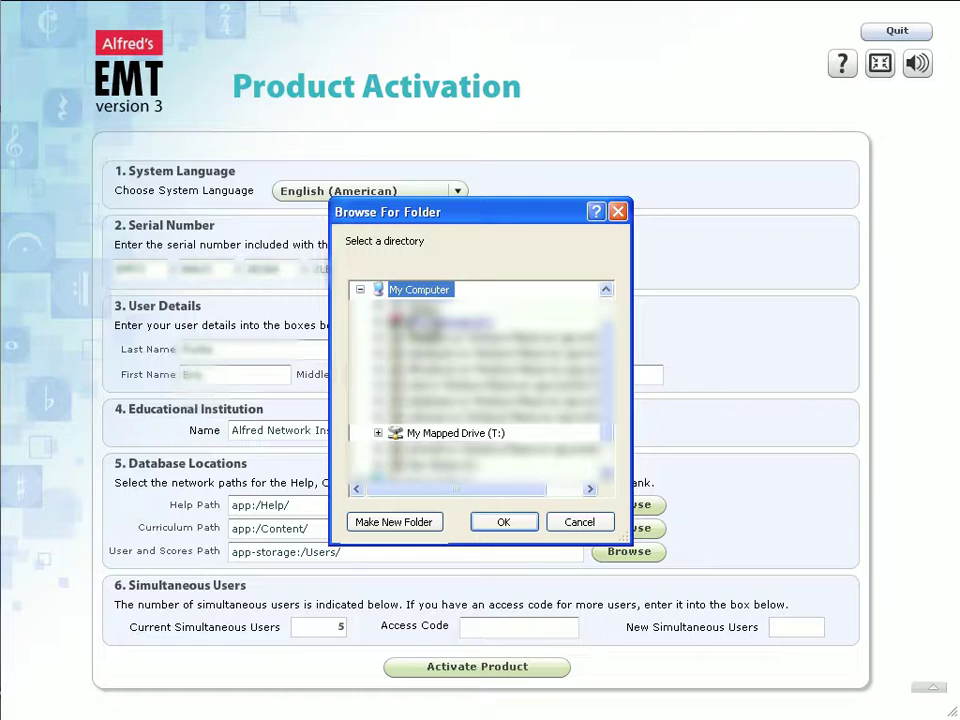
pyautogui.doubleClick(458, 434)
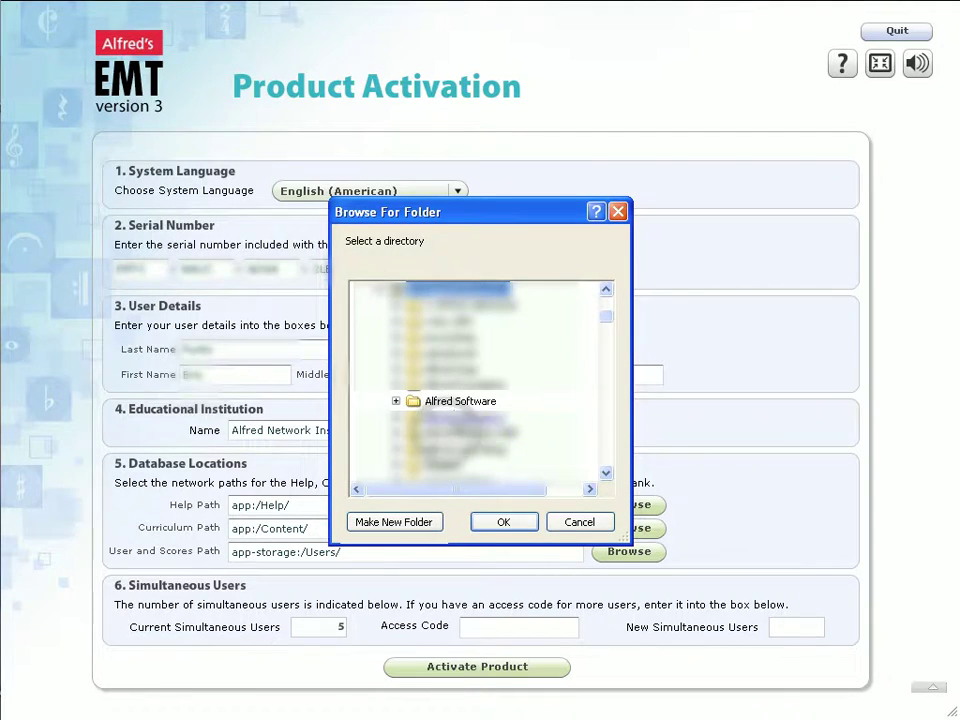
pyautogui.doubleClick(455, 402)
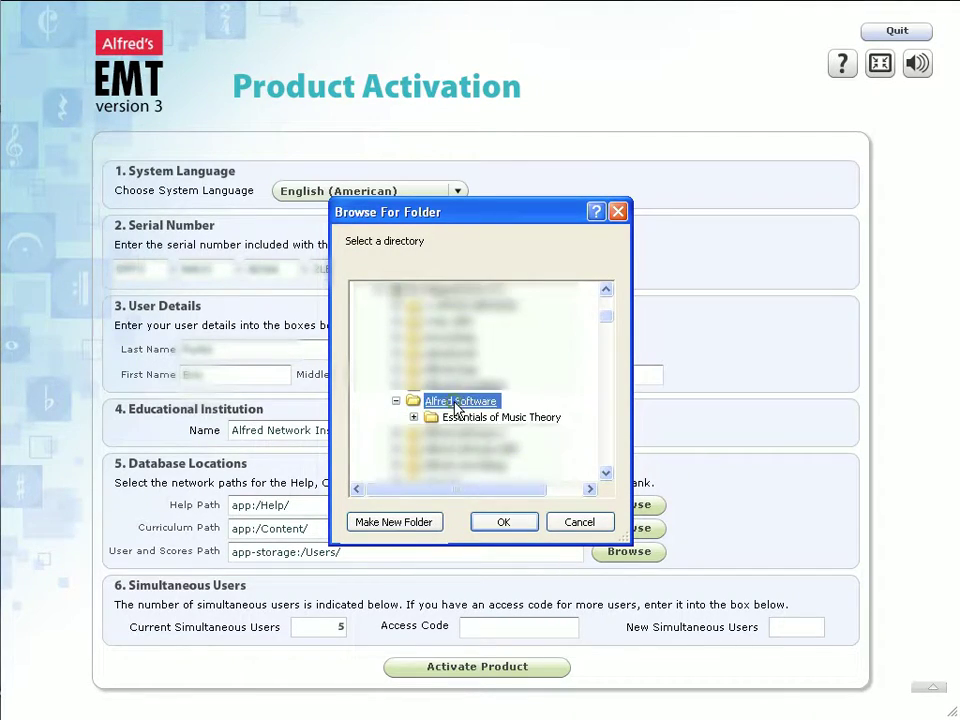
pyautogui.click(414, 522)
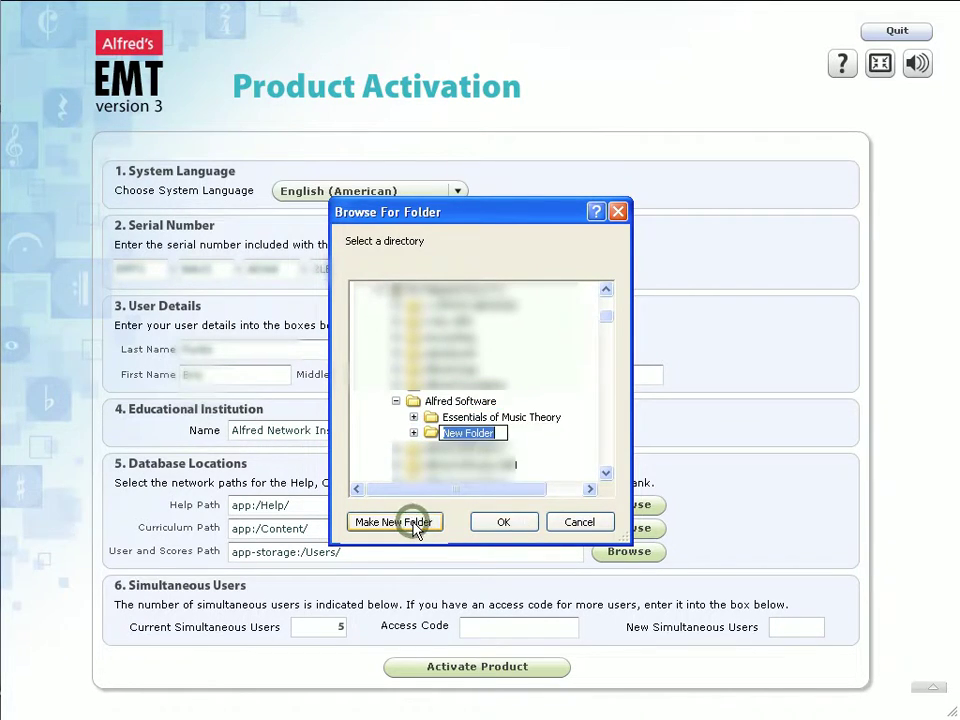
pyautogui.write('Cu')
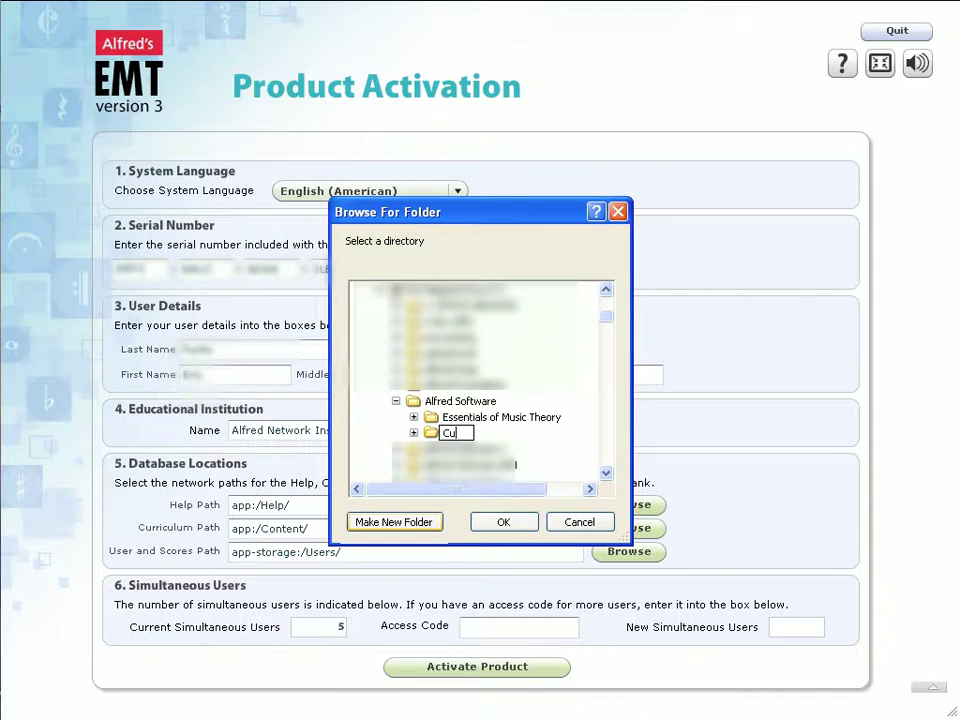
pyautogui.write('rriculum')
pyautogui.click(499, 521)
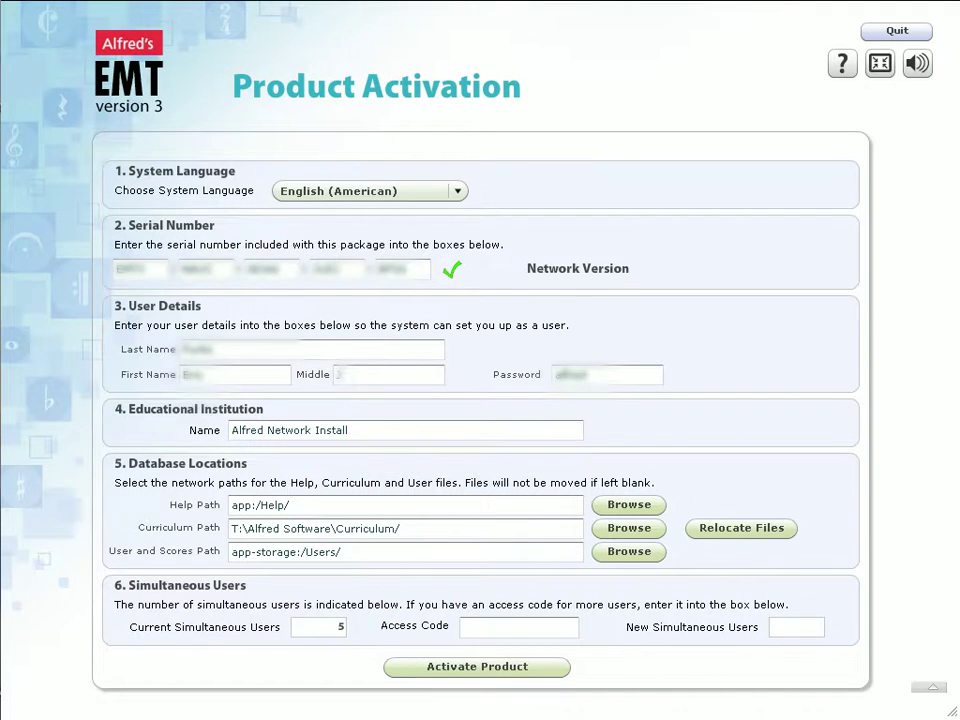
pyautogui.click(740, 538)
# Create a User Data folder in T:\Alfred Software as the User and Scores Path, then activate.
pyautogui.click(635, 553)
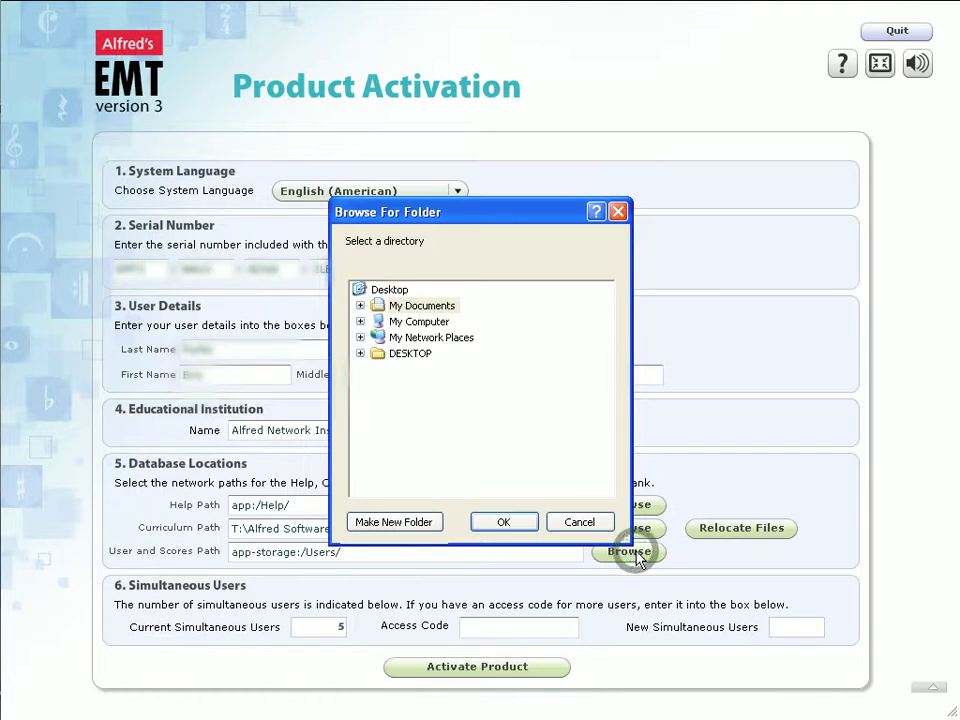
pyautogui.click(452, 333)
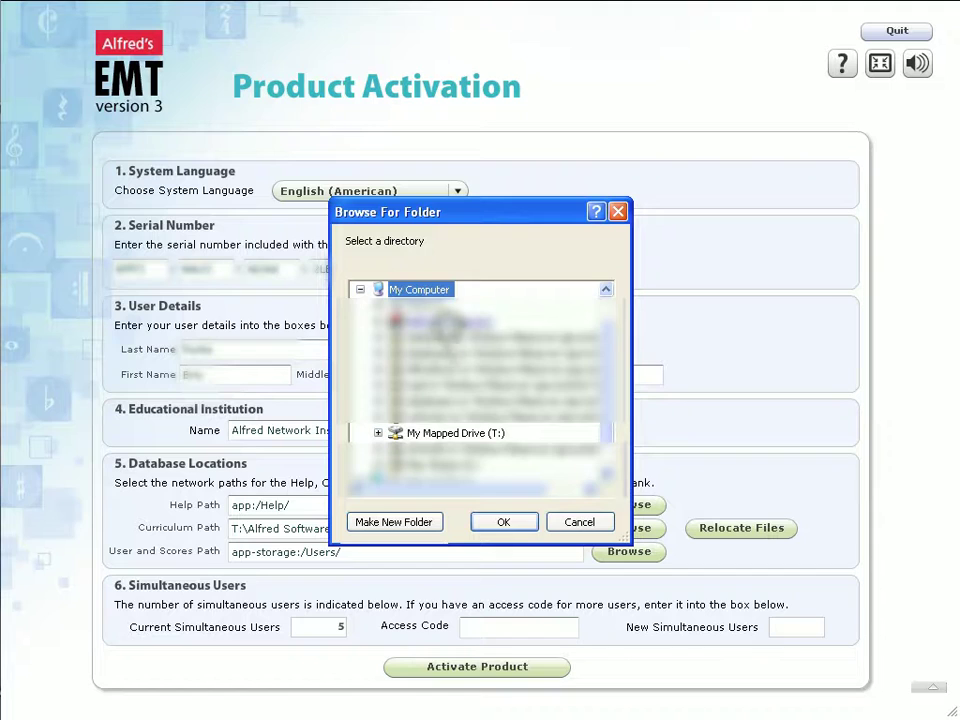
pyautogui.click(470, 434)
pyautogui.click(458, 402)
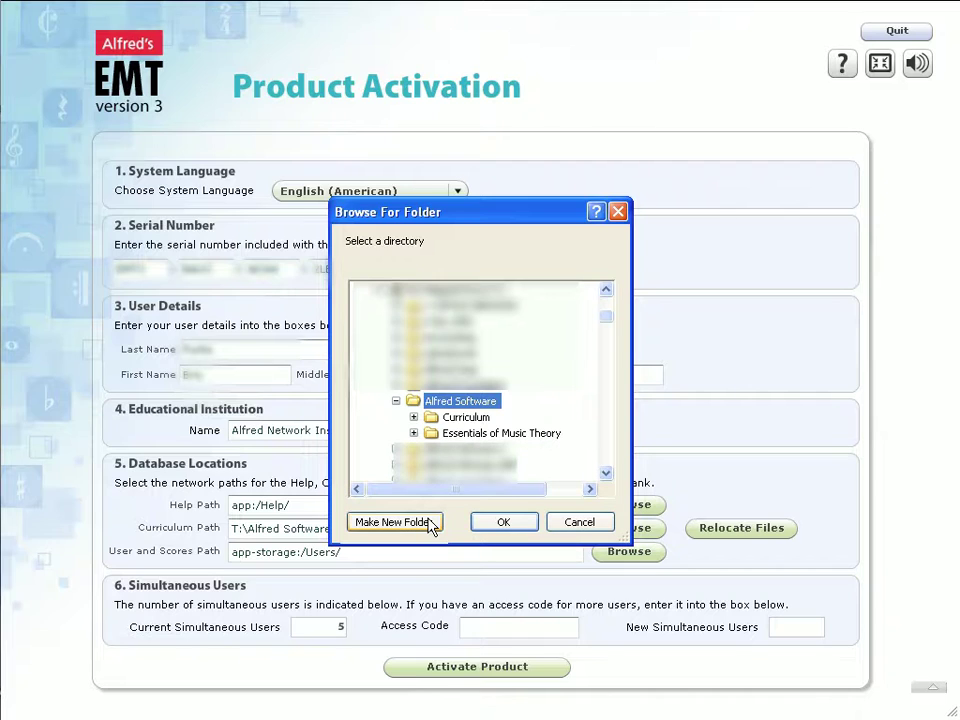
pyautogui.click(431, 523)
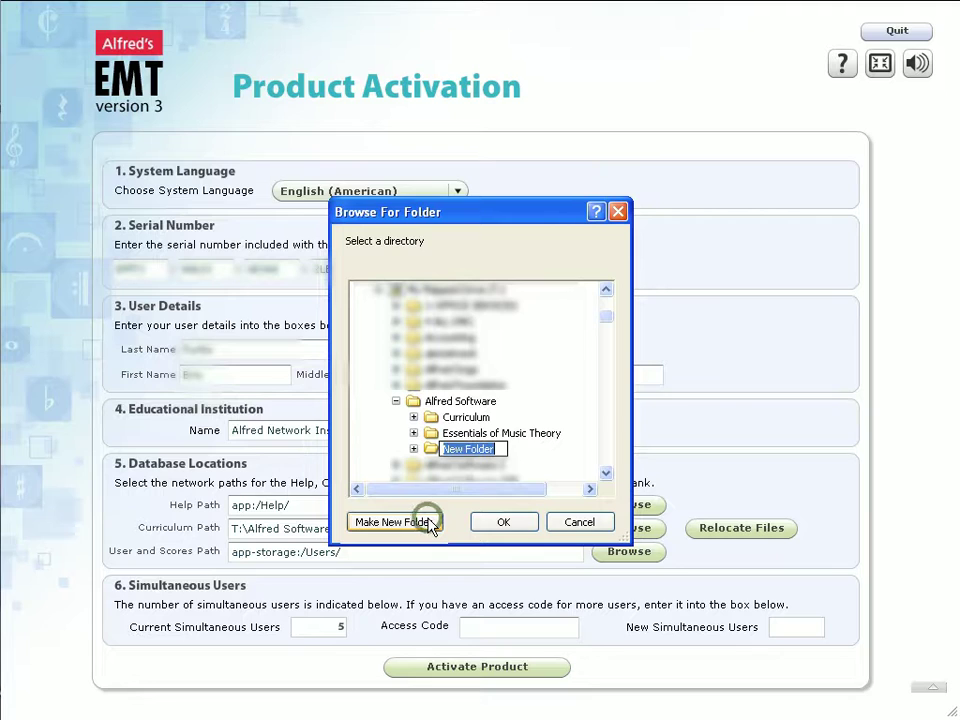
pyautogui.write('User Data')
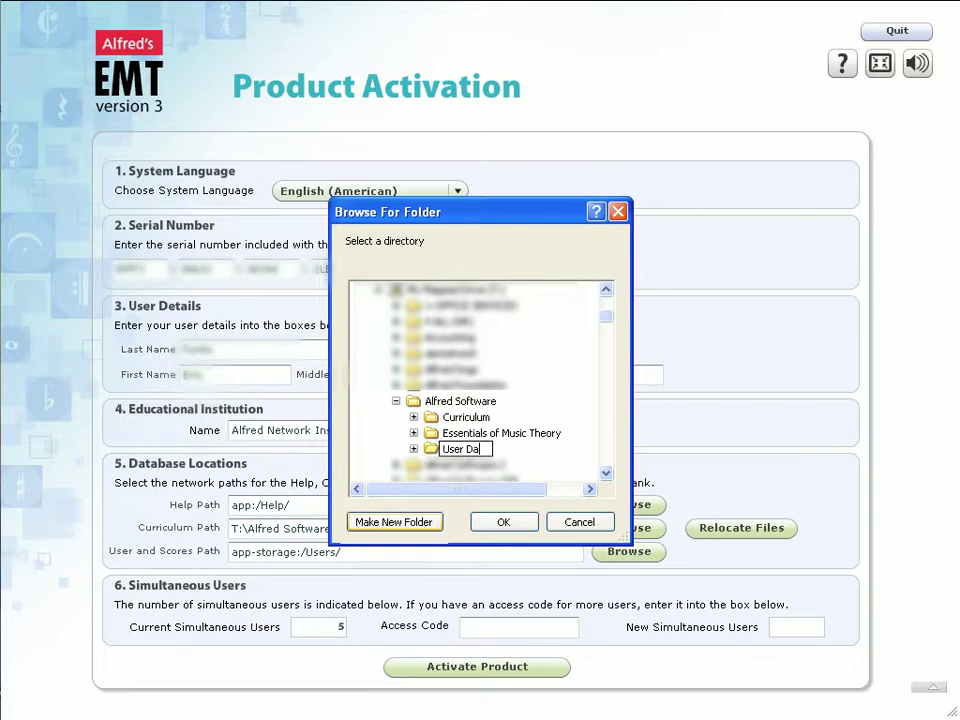
pyautogui.click(531, 524)
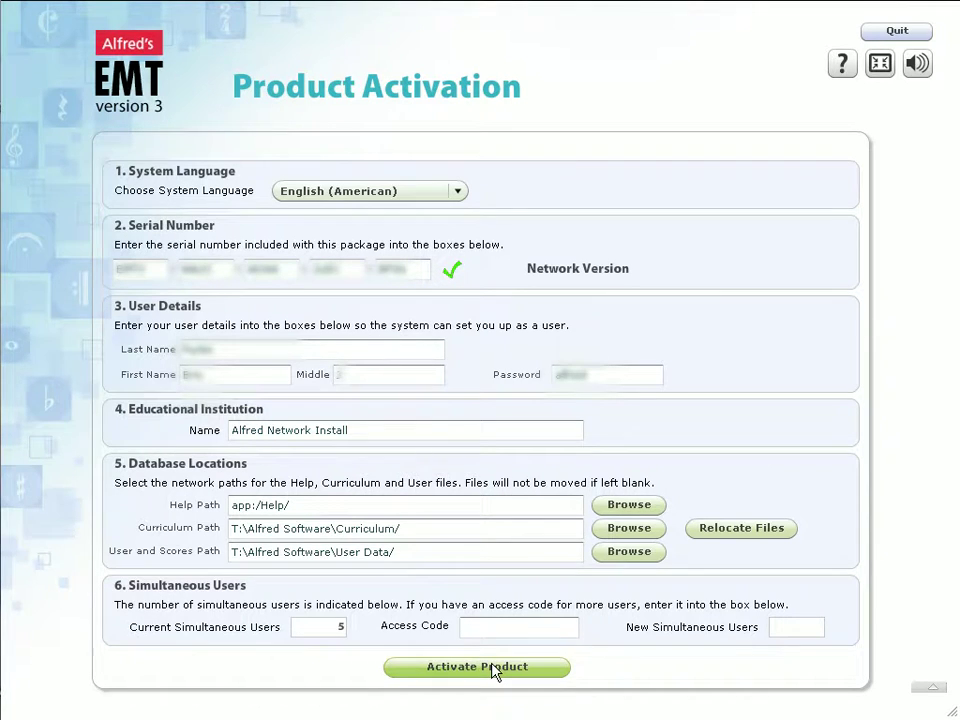
pyautogui.click(491, 668)
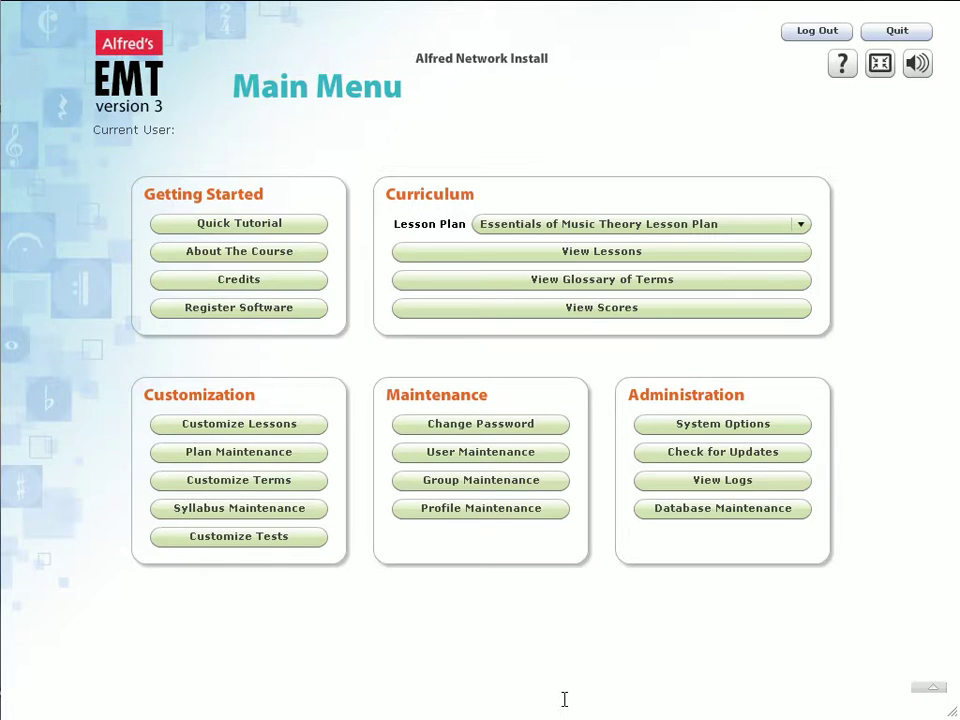
# Quit Alfred's Essentials of Music Theory 3.
pyautogui.click(926, 39)
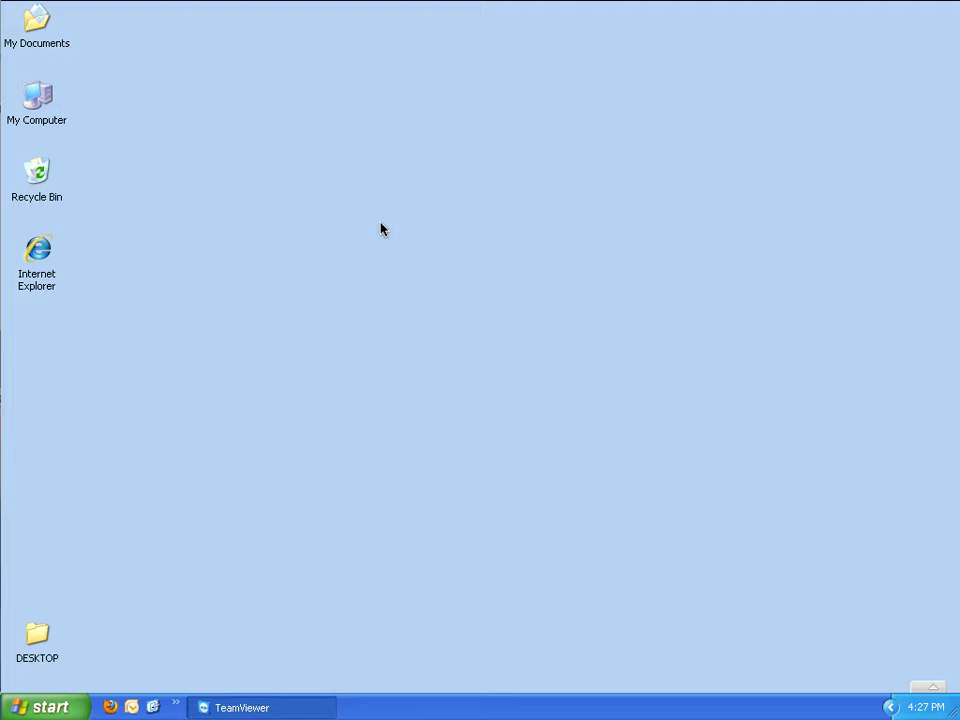
# Browse from My Computer through the mapped T: drive to Alfred Software\Essentials of Music Theory.
pyautogui.doubleClick(45, 100)
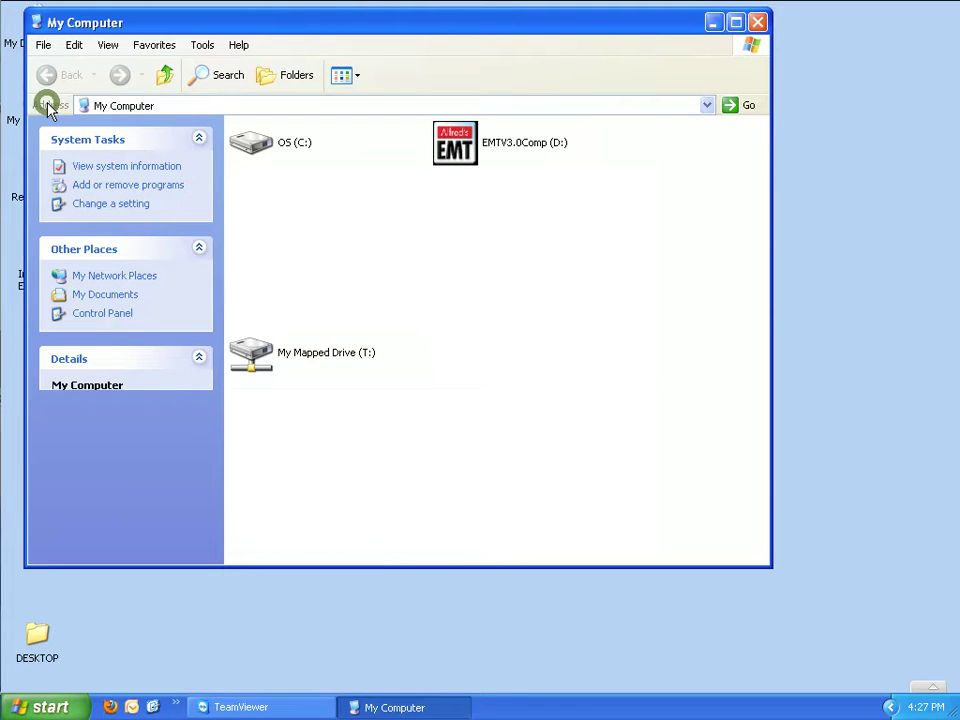
pyautogui.moveTo(377, 362)
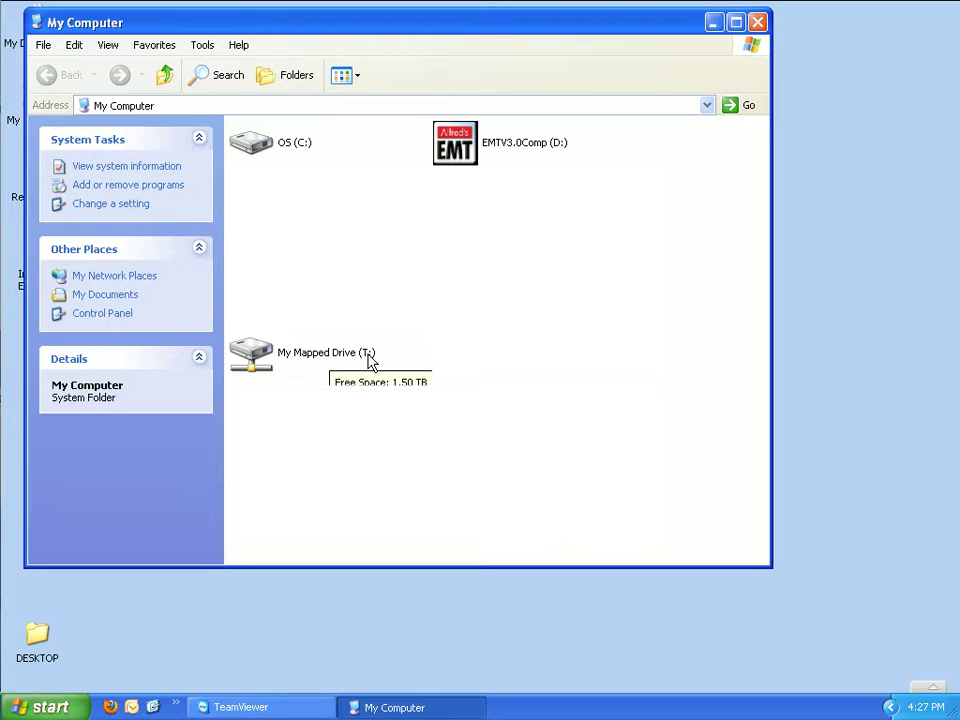
pyautogui.doubleClick(368, 358)
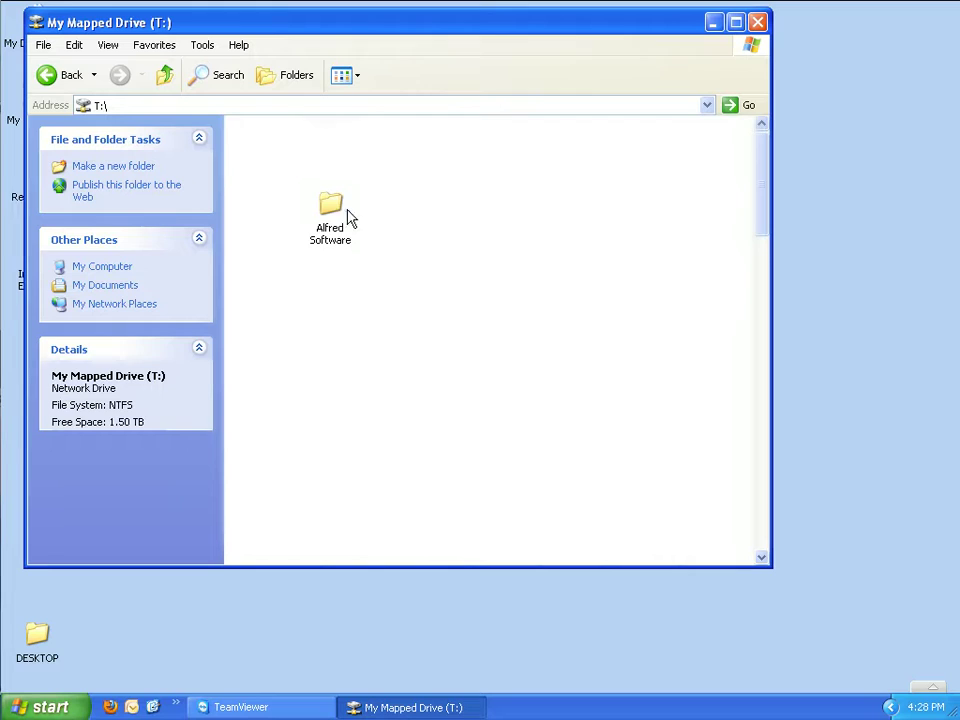
pyautogui.doubleClick(339, 206)
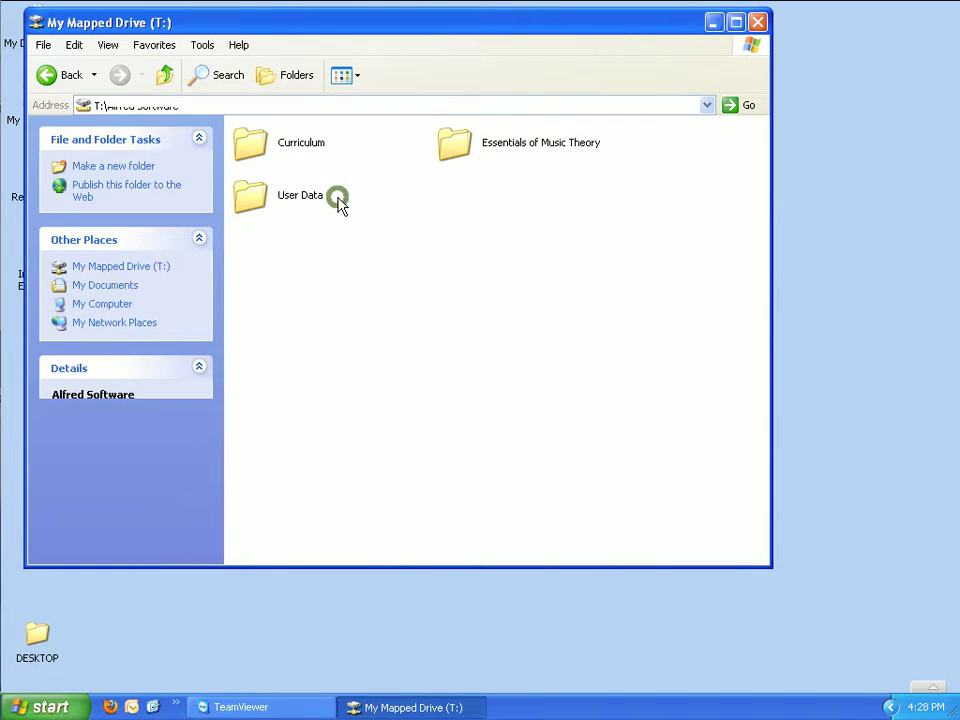
pyautogui.doubleClick(456, 152)
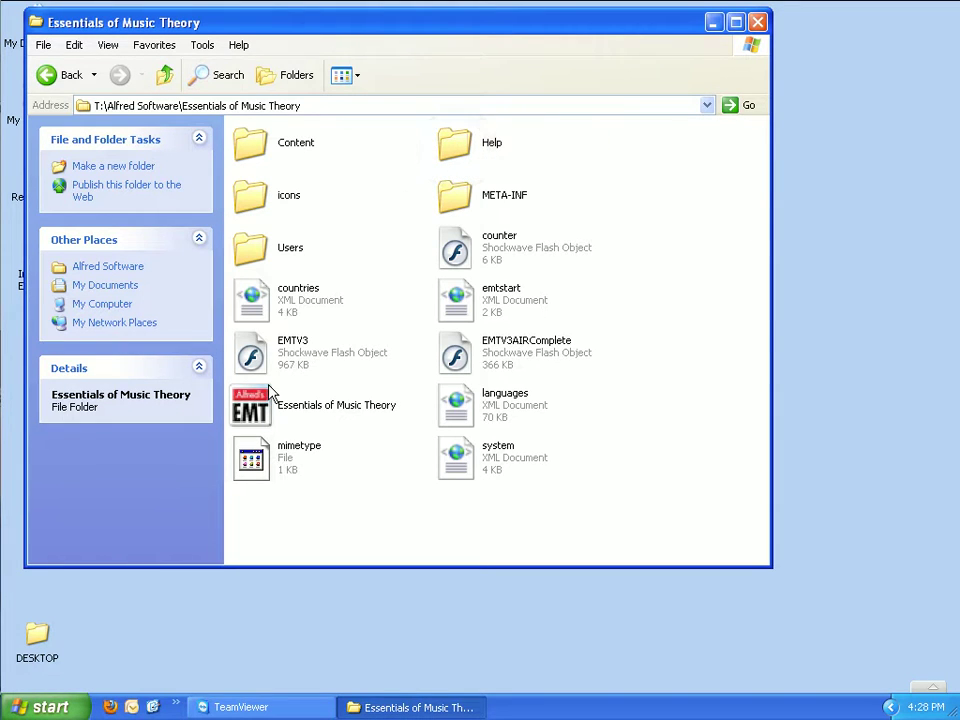
pyautogui.rightClick(253, 414)
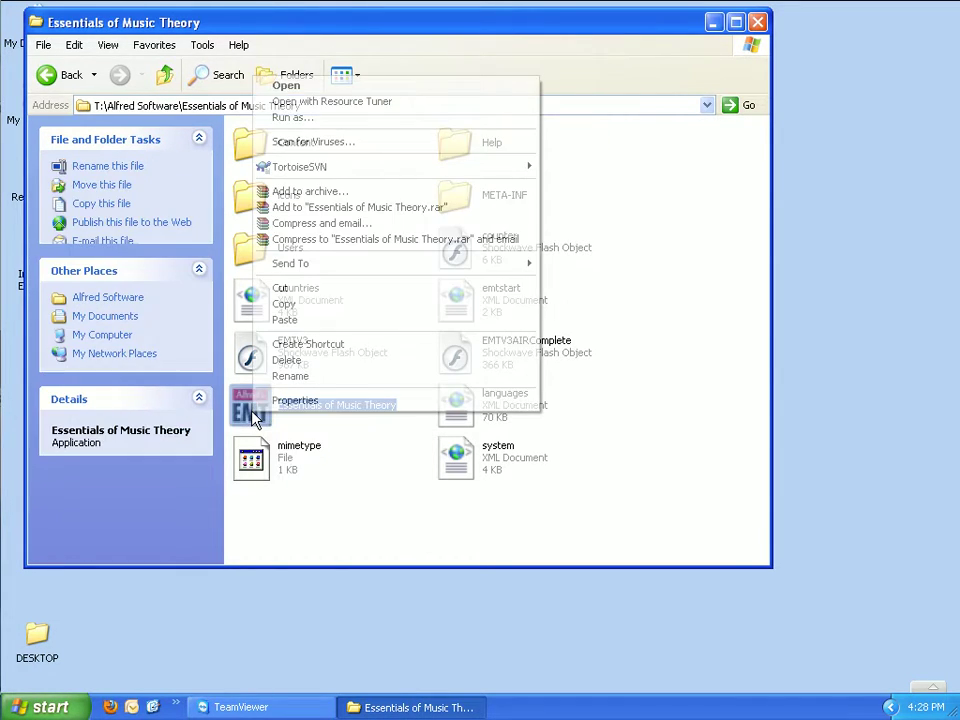
# Create an EMT application shortcut, place it below Internet Explorer on the desktop, and launch it.
pyautogui.click(290, 344)
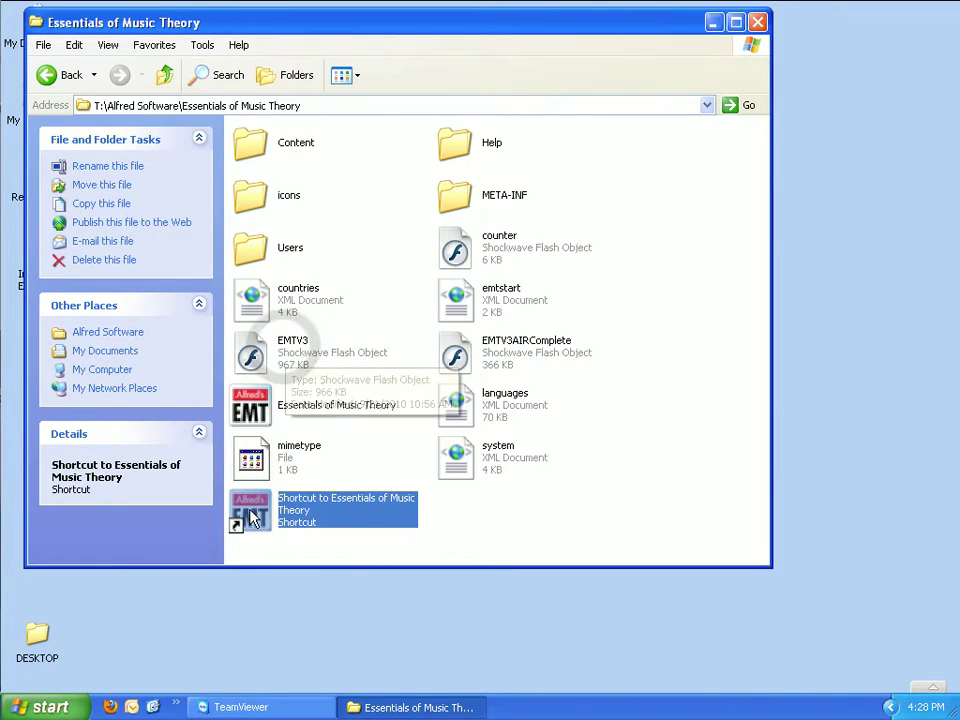
pyautogui.moveTo(253, 514); pyautogui.dragTo(208, 608)
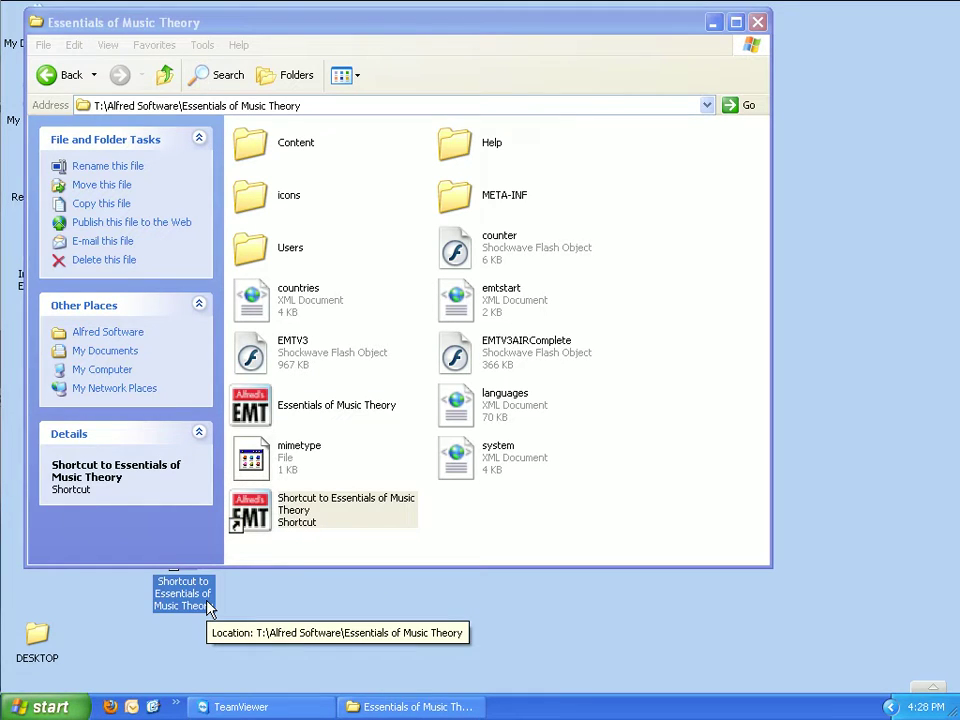
pyautogui.click(756, 22)
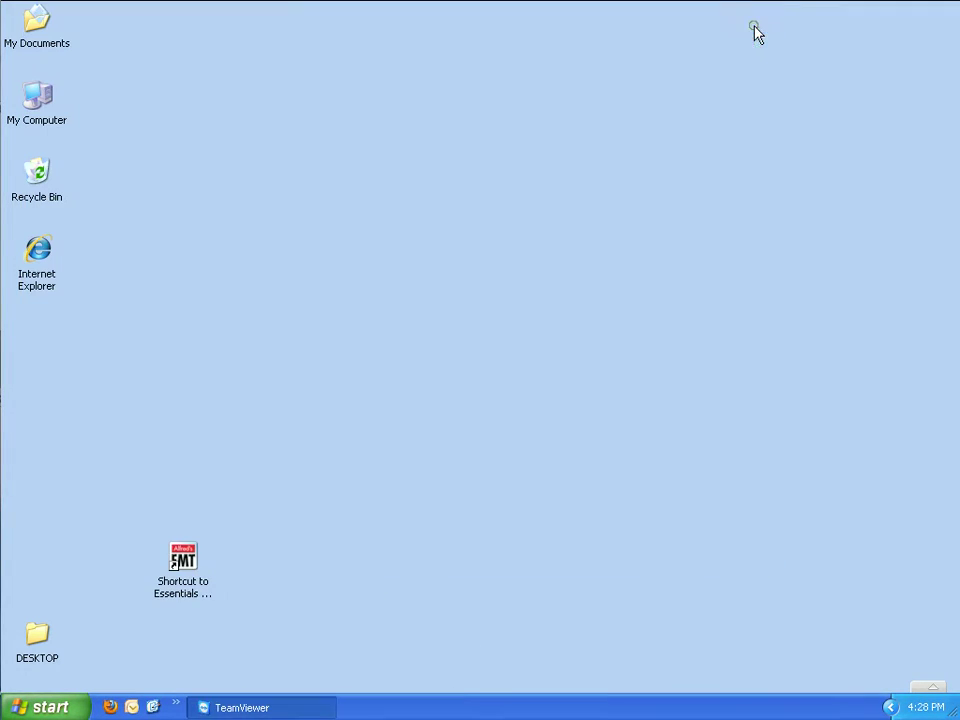
pyautogui.moveTo(185, 570); pyautogui.dragTo(47, 337)
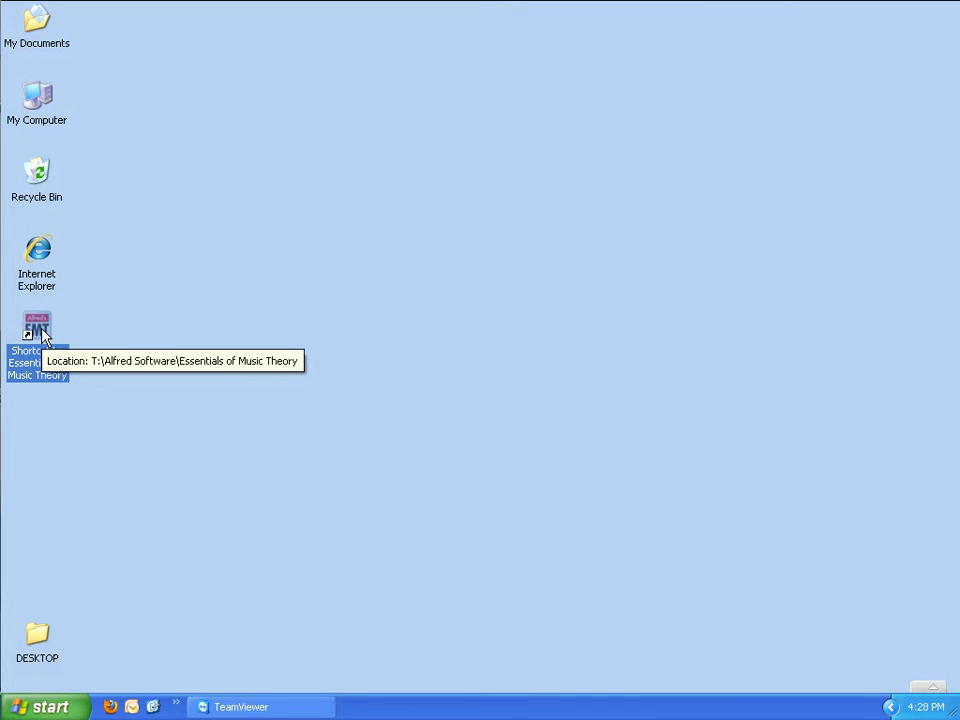
pyautogui.doubleClick(44, 337)
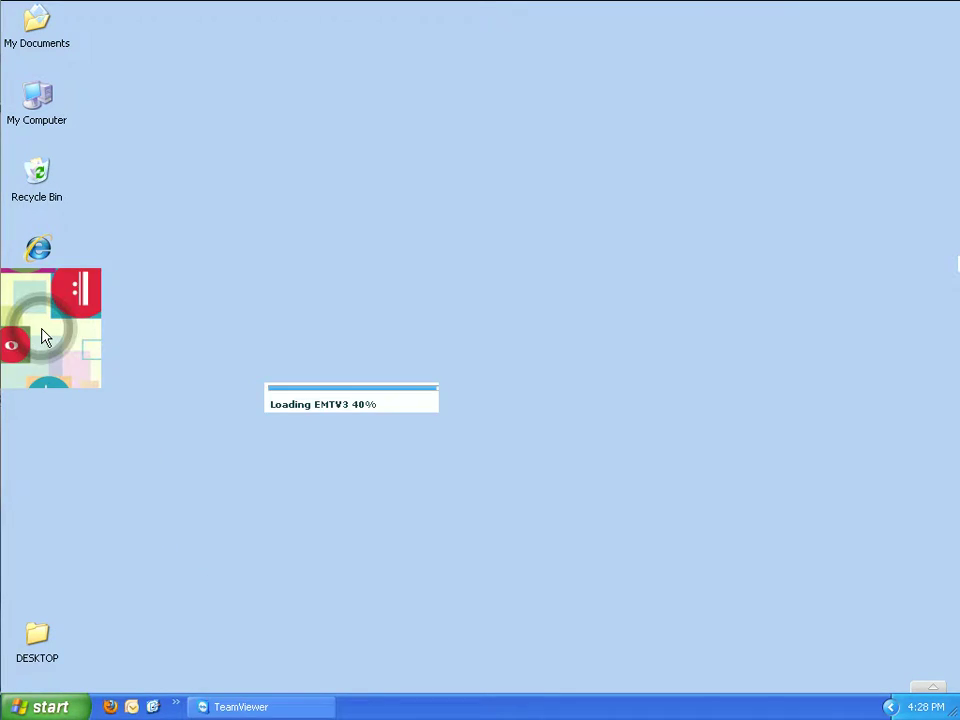